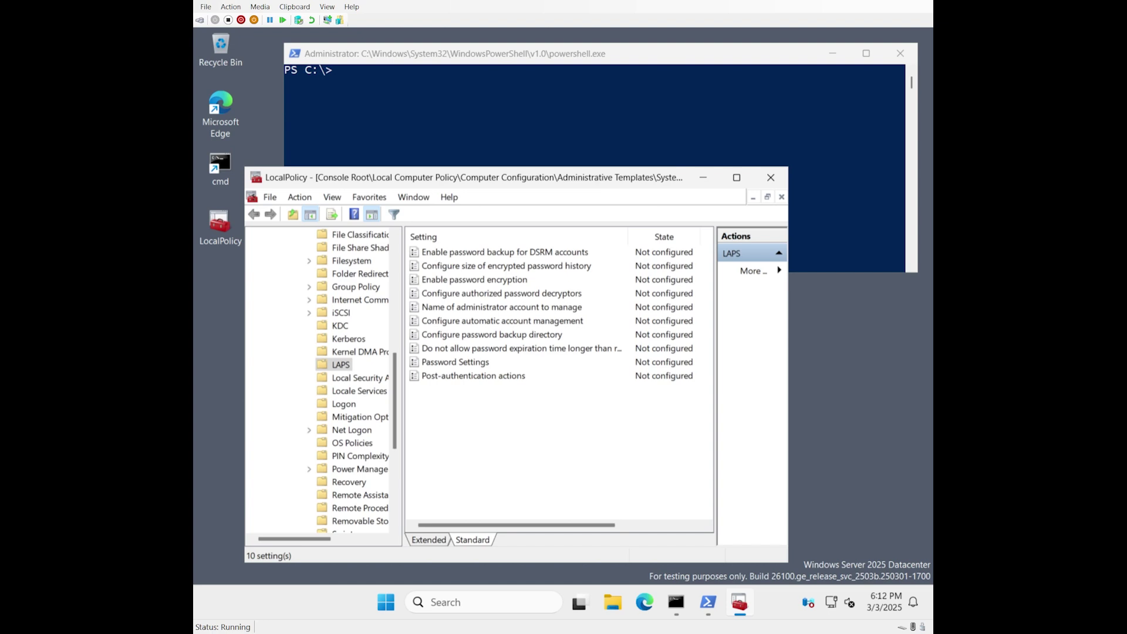
Enable the LAPS Password Settings policy with Passphrase (long words) complexity, keeping password length 14.
{"action": "left_click", "coordinate": [477, 364]}
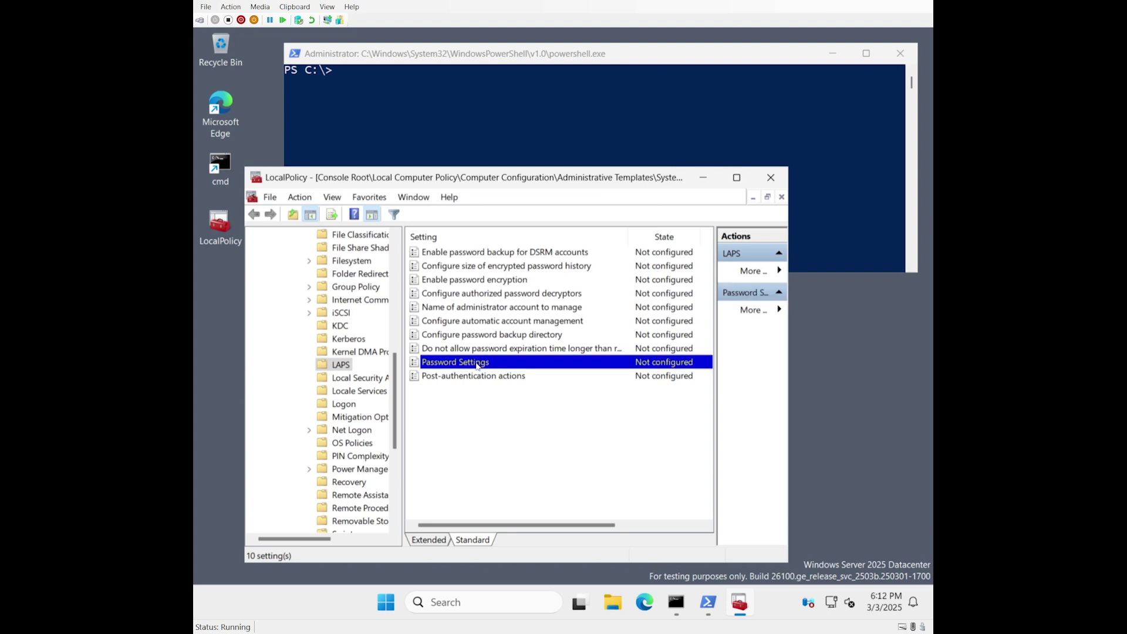
{"action": "double_click", "coordinate": [478, 364]}
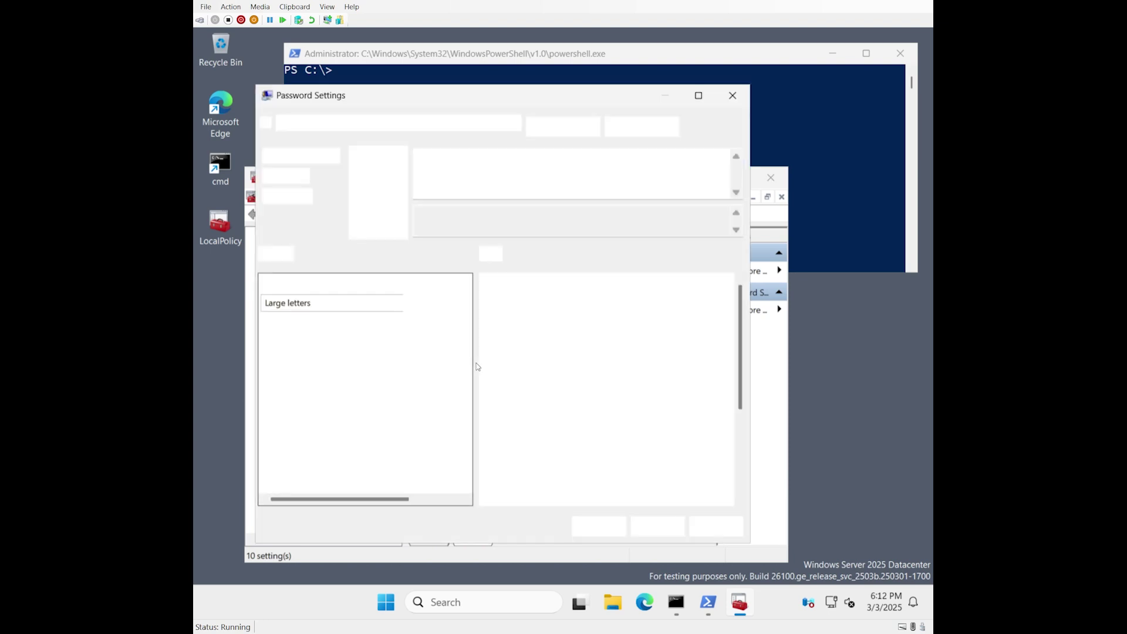
{"action": "mouse_move", "coordinate": [517, 97]}
{"action": "left_mouse_down"}
{"action": "mouse_move", "coordinate": [533, 98]}
{"action": "mouse_move", "coordinate": [521, 89]}
{"action": "left_mouse_up"}
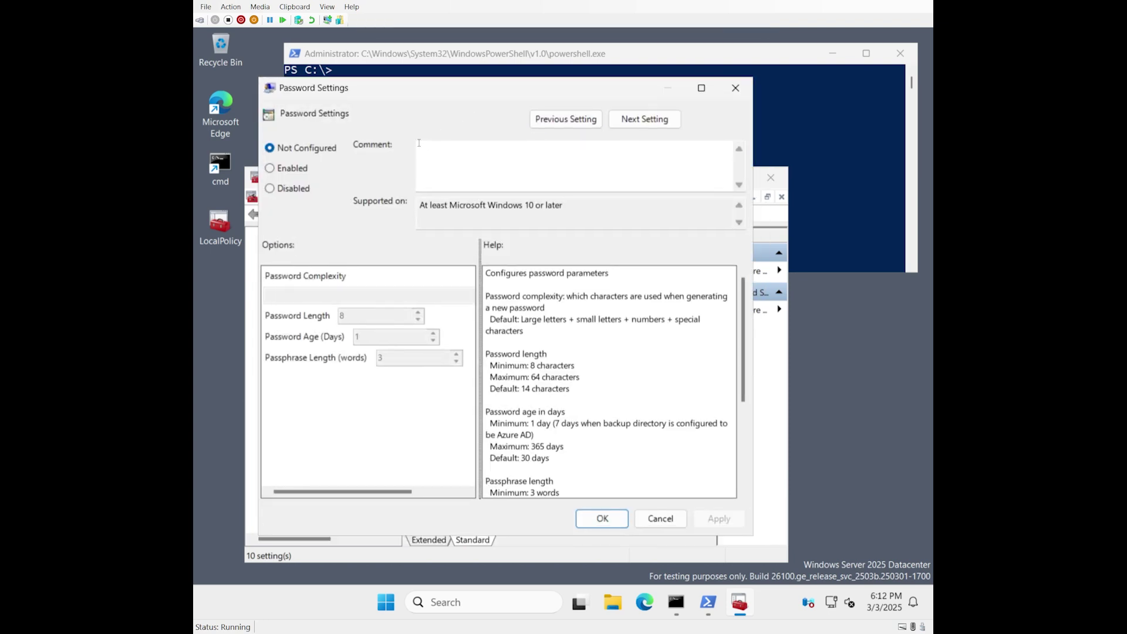
{"action": "left_click", "coordinate": [290, 173]}
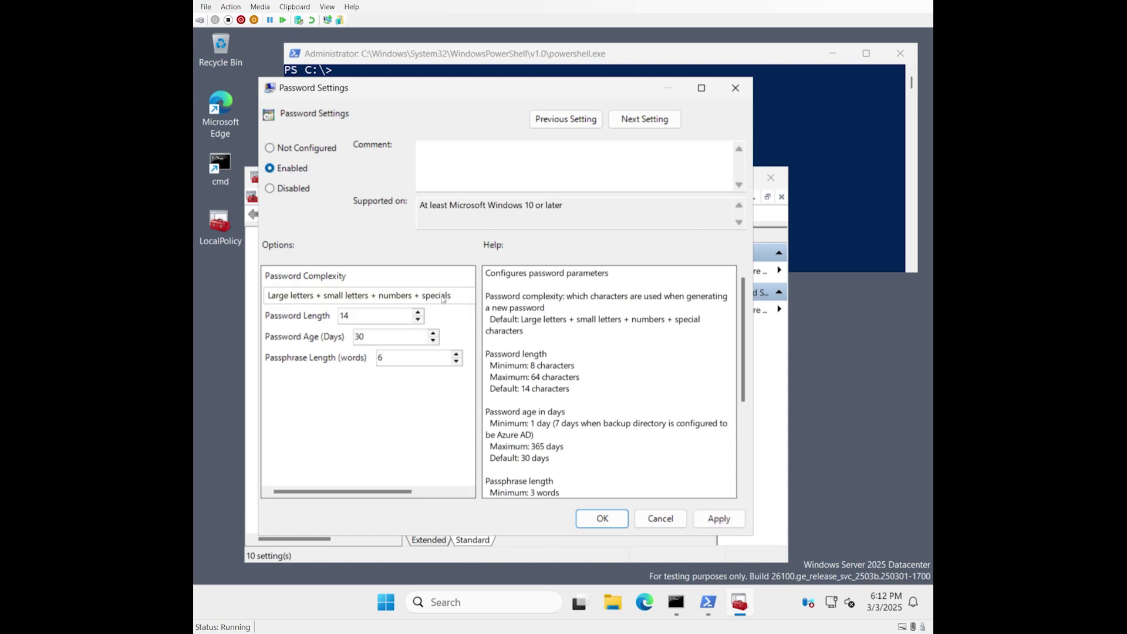
{"action": "left_click", "coordinate": [443, 299]}
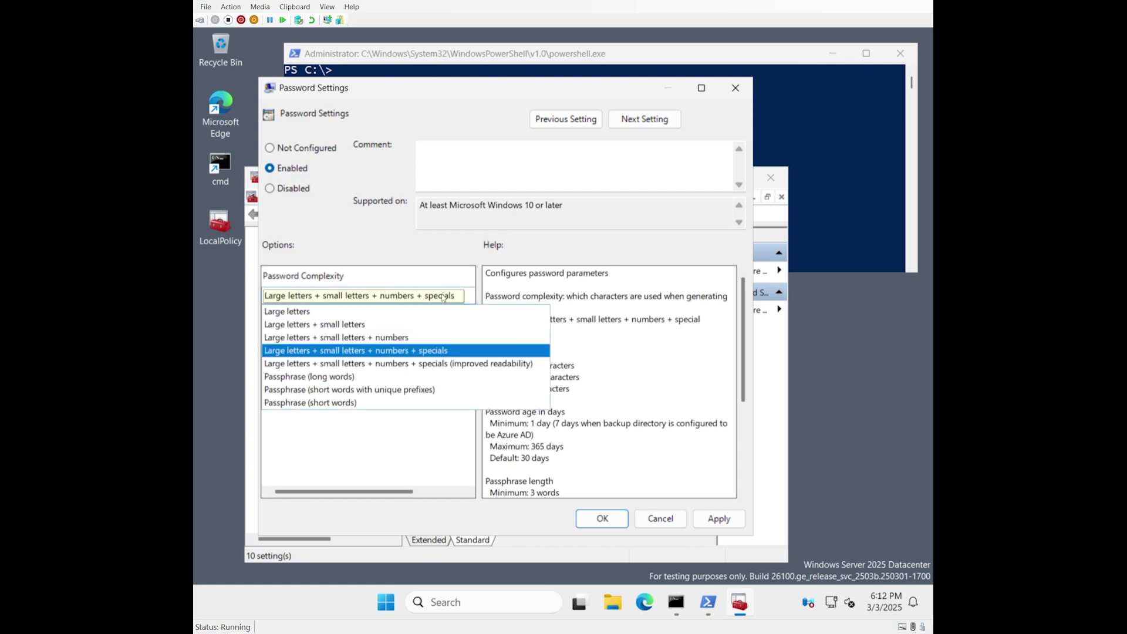
{"action": "left_click", "coordinate": [346, 382]}
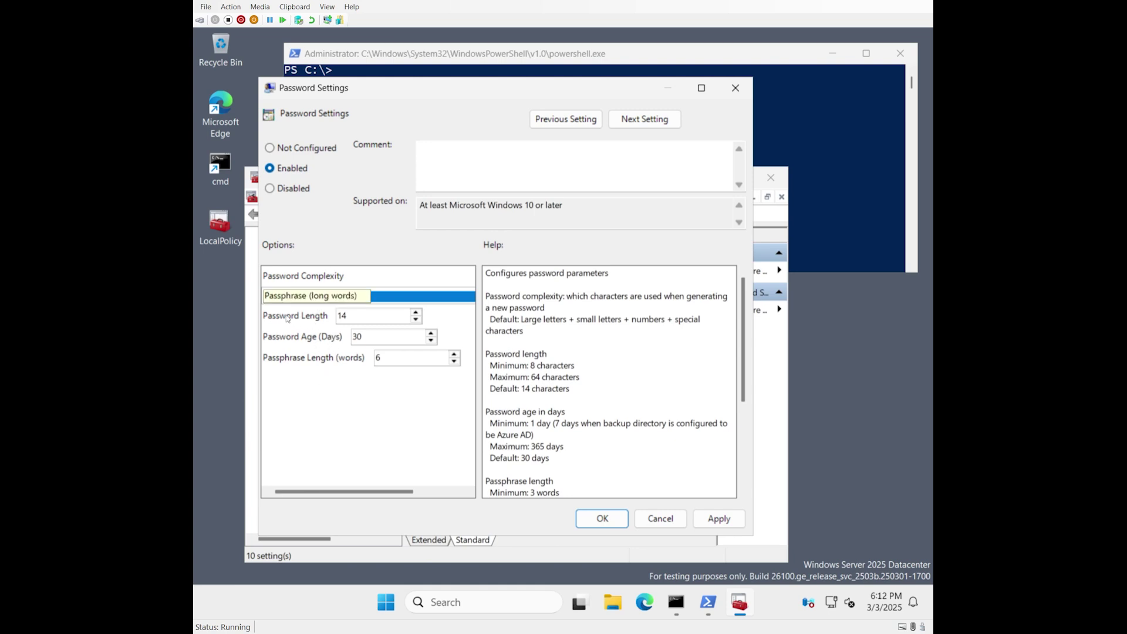
{"action": "left_click", "coordinate": [377, 316]}
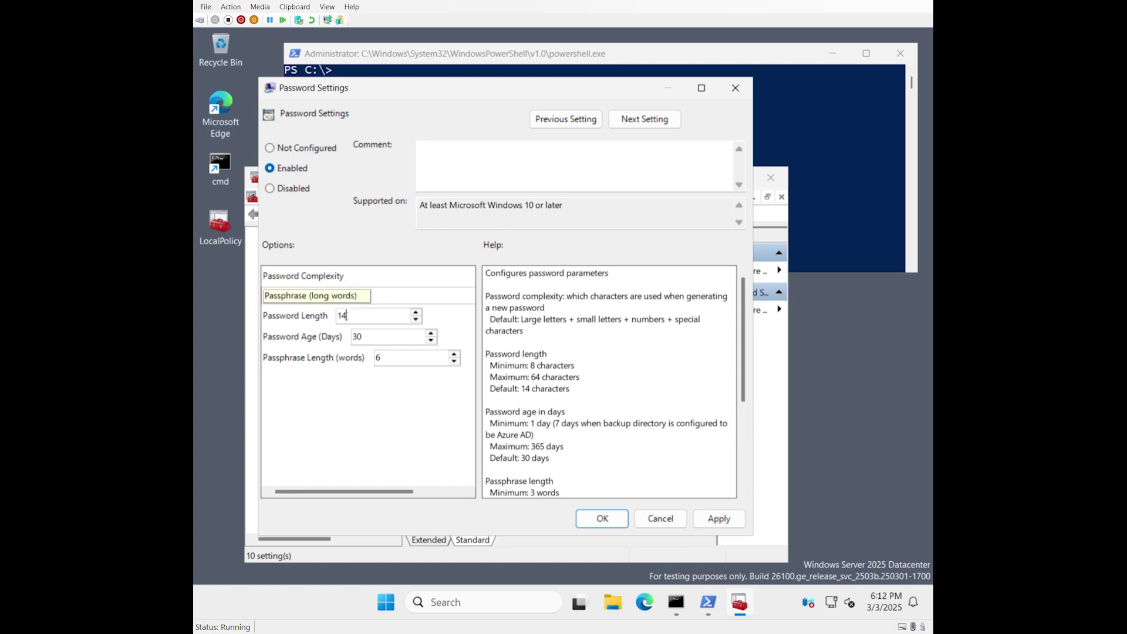
{"action": "double_click", "coordinate": [345, 316]}
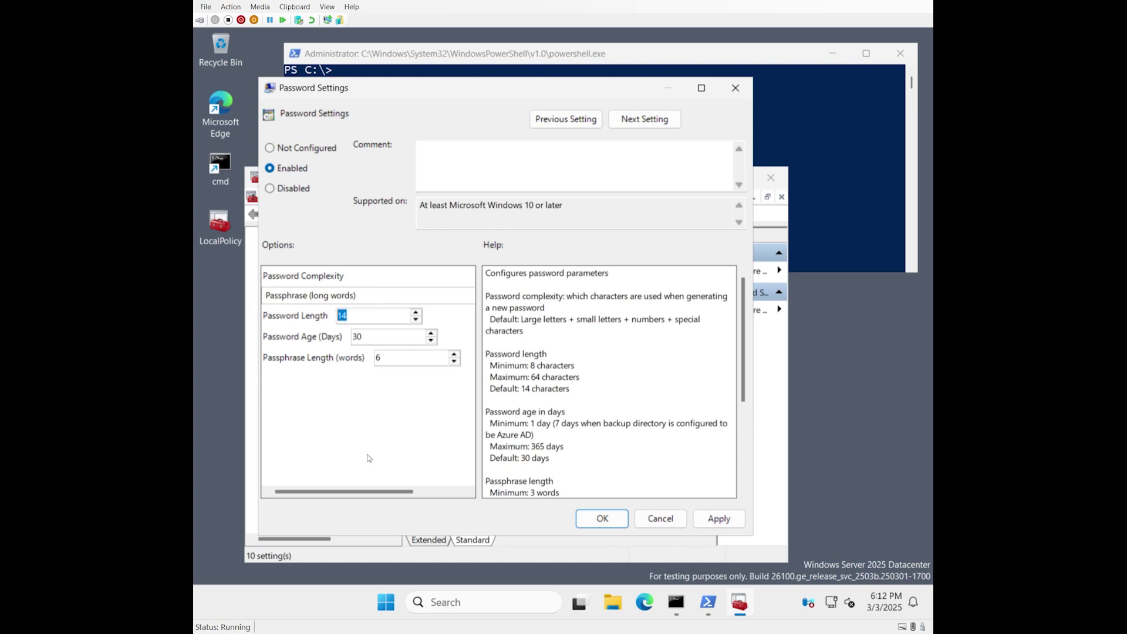
{"action": "key", "text": "Tab"}
{"action": "key", "text": "Tab"}
{"action": "left_click", "coordinate": [608, 525]}
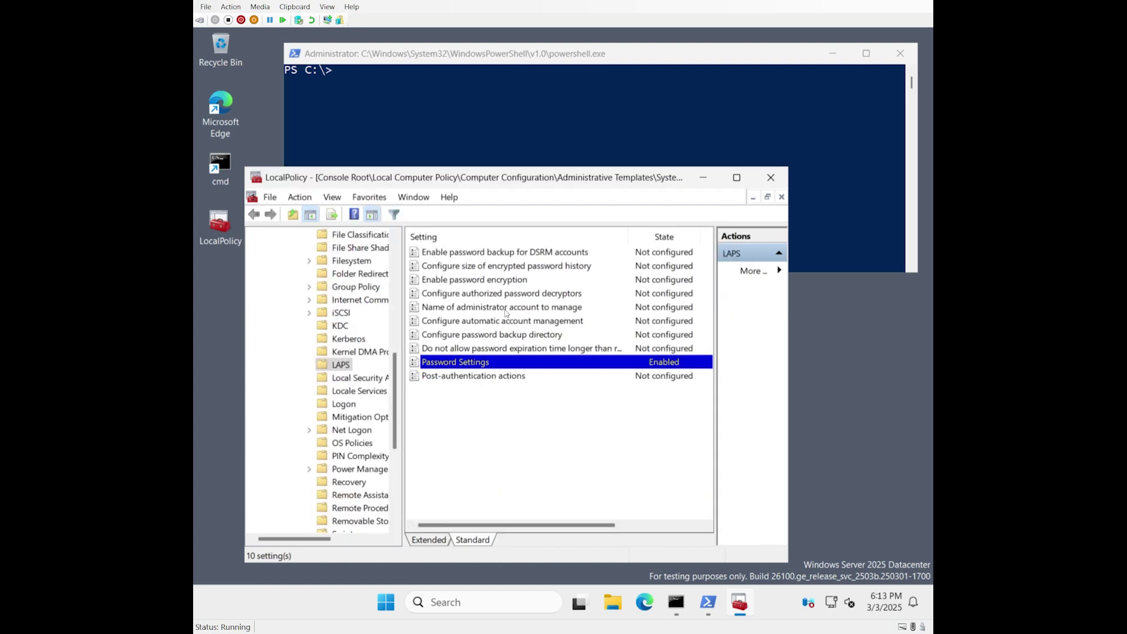
Enable Configure password backup directory with Active Directory as the backup directory.
{"action": "double_click", "coordinate": [475, 336]}
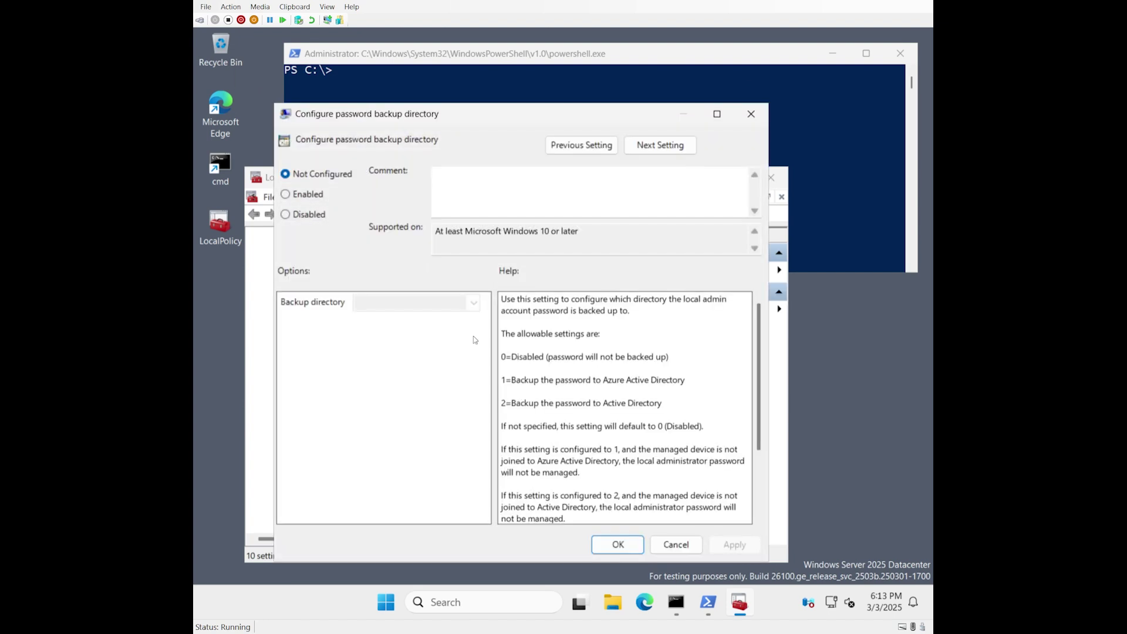
{"action": "left_click", "coordinate": [306, 197]}
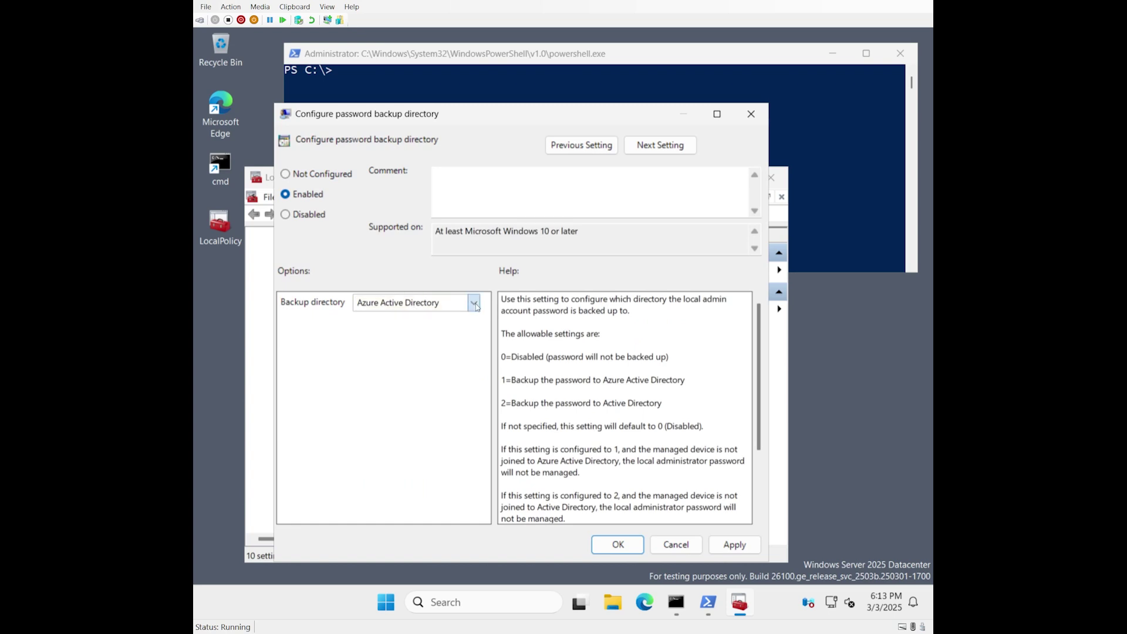
{"action": "left_click", "coordinate": [474, 303]}
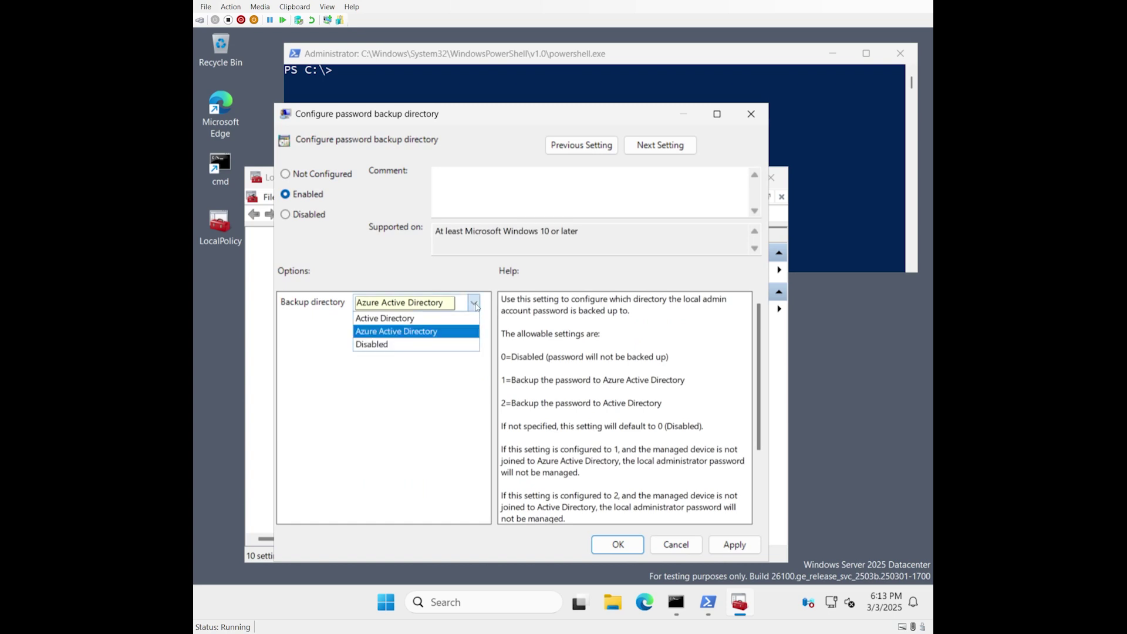
{"action": "left_click", "coordinate": [402, 319]}
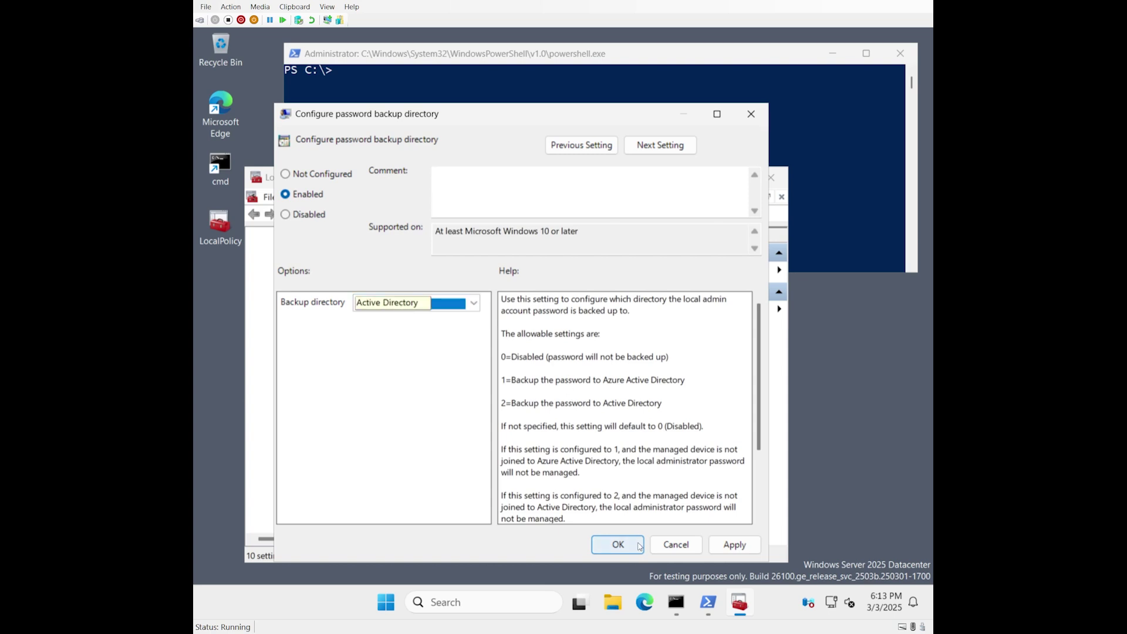
{"action": "left_click", "coordinate": [611, 548]}
Rerun Invoke-LapsPolicyProcessing in PowerShell to apply the LAPS policy.
{"action": "left_click", "coordinate": [604, 135]}
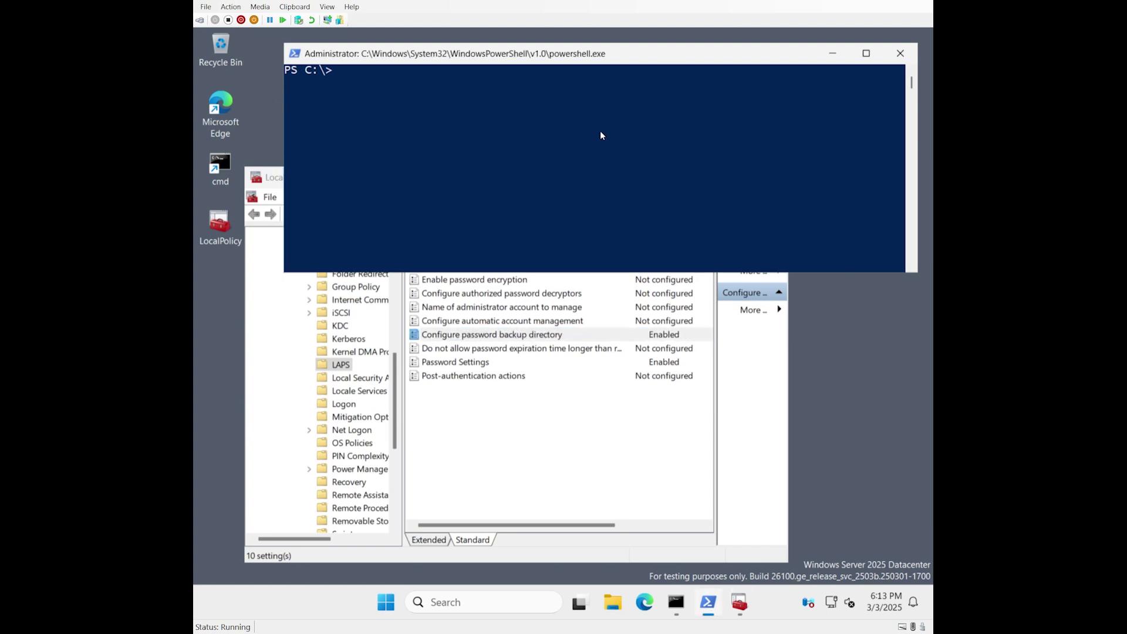
{"action": "type", "text": "Get-Laps"}
{"action": "key", "text": "Right"}
{"action": "key", "text": "Up"}
{"action": "key", "text": "Return"}
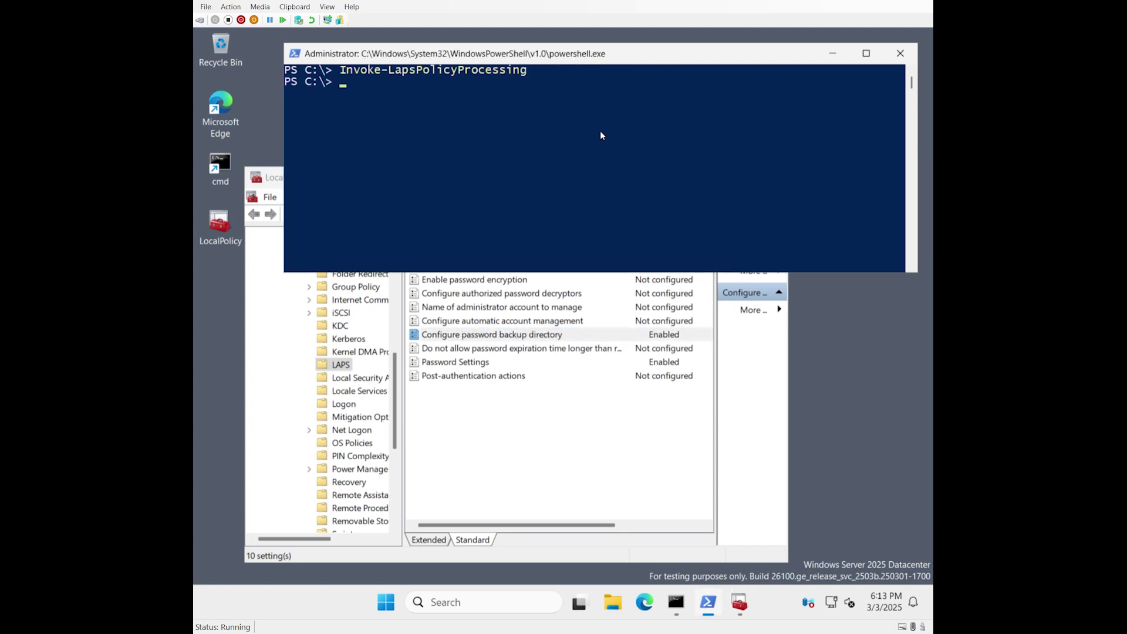
Run Get-LapsADPassword for ws2025Client and copy the new plain-text passphrase.
{"action": "type", "text": "Get"}
{"action": "key", "text": "Right"}
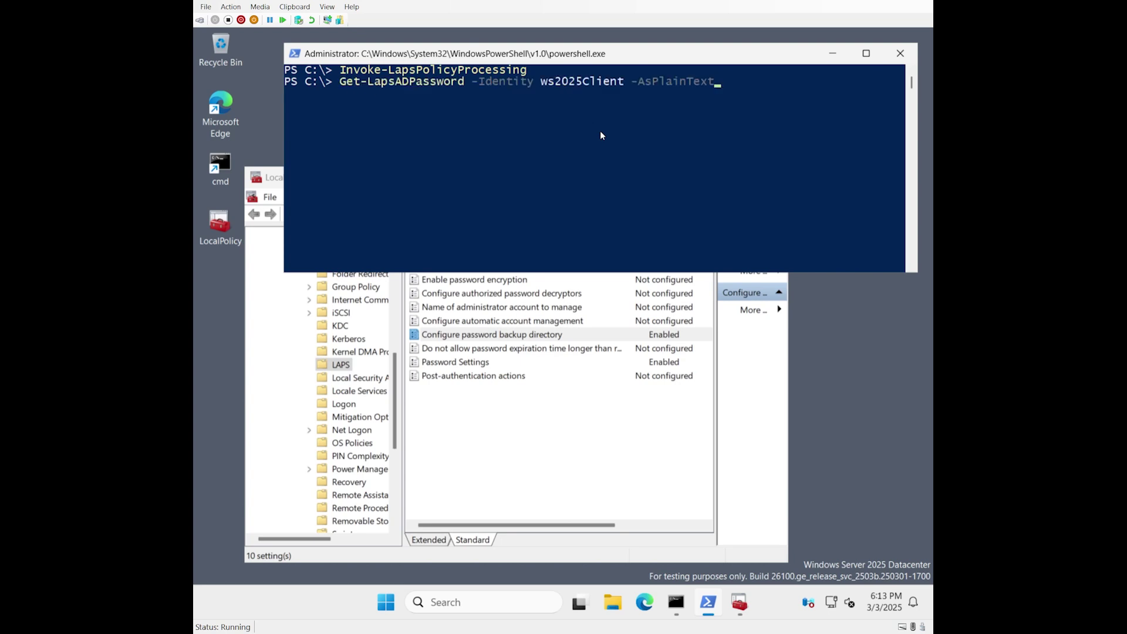
{"action": "key", "text": "Return"}
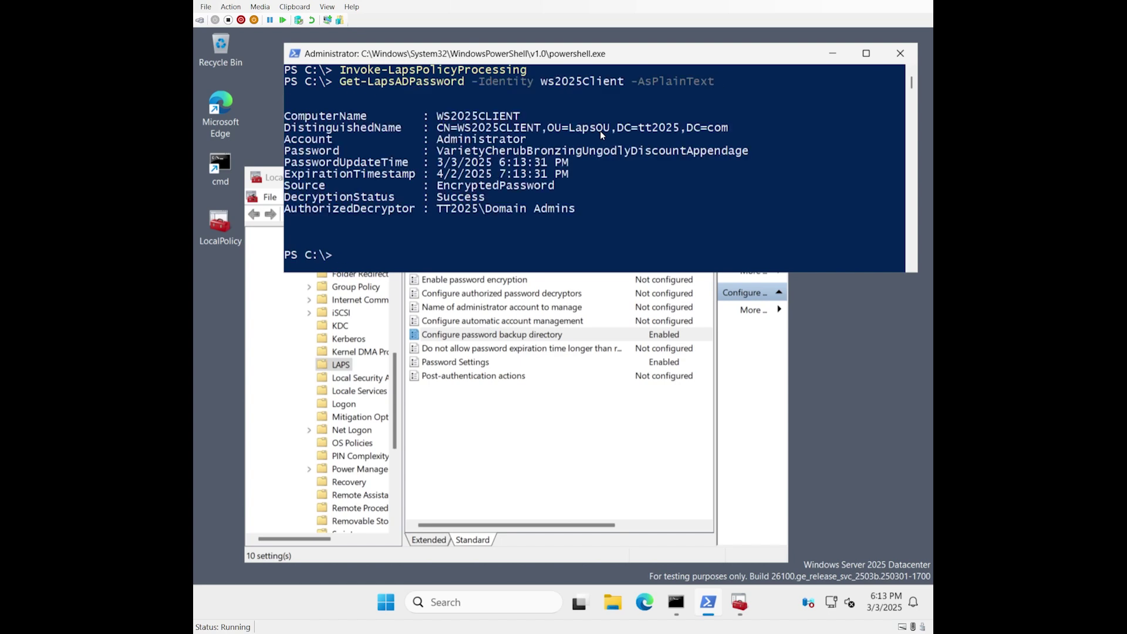
{"action": "left_click_drag", "start_coordinate": [438, 152], "coordinate": [750, 155]}
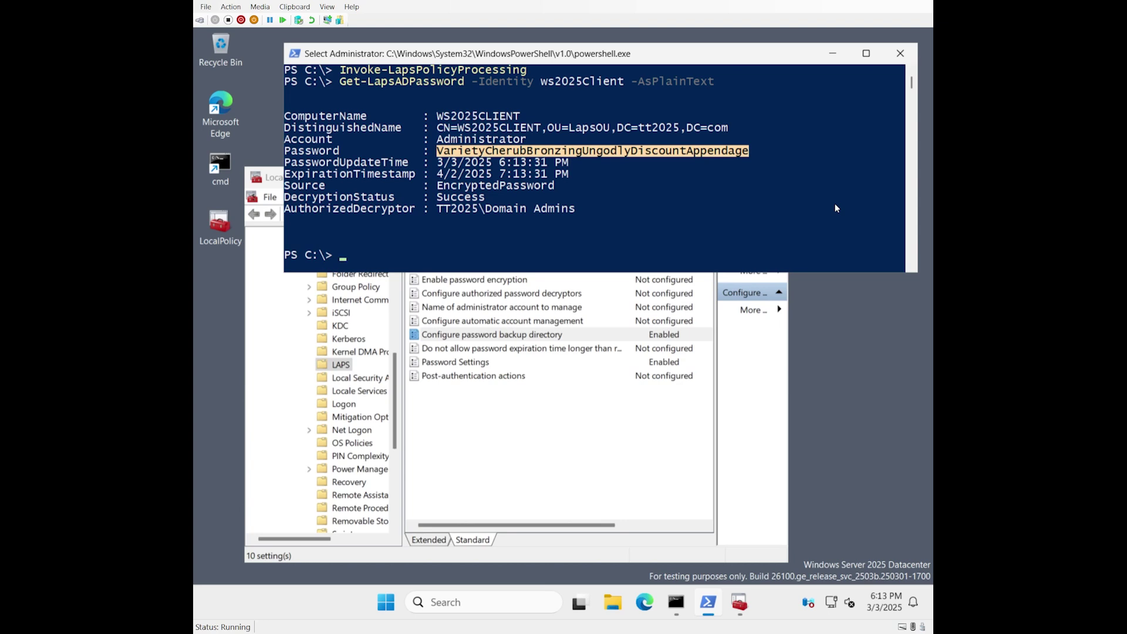
{"action": "key", "text": "ctrl+c"}
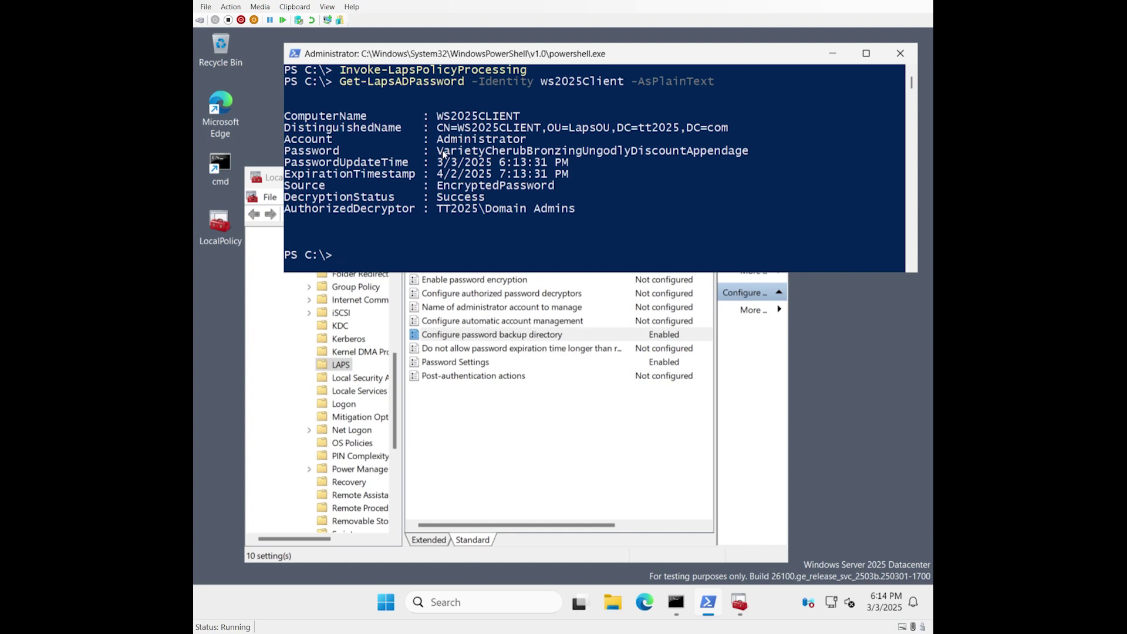
Reopen the password backup directory policy to check it, closing it without changes.
{"action": "left_click", "coordinate": [576, 475]}
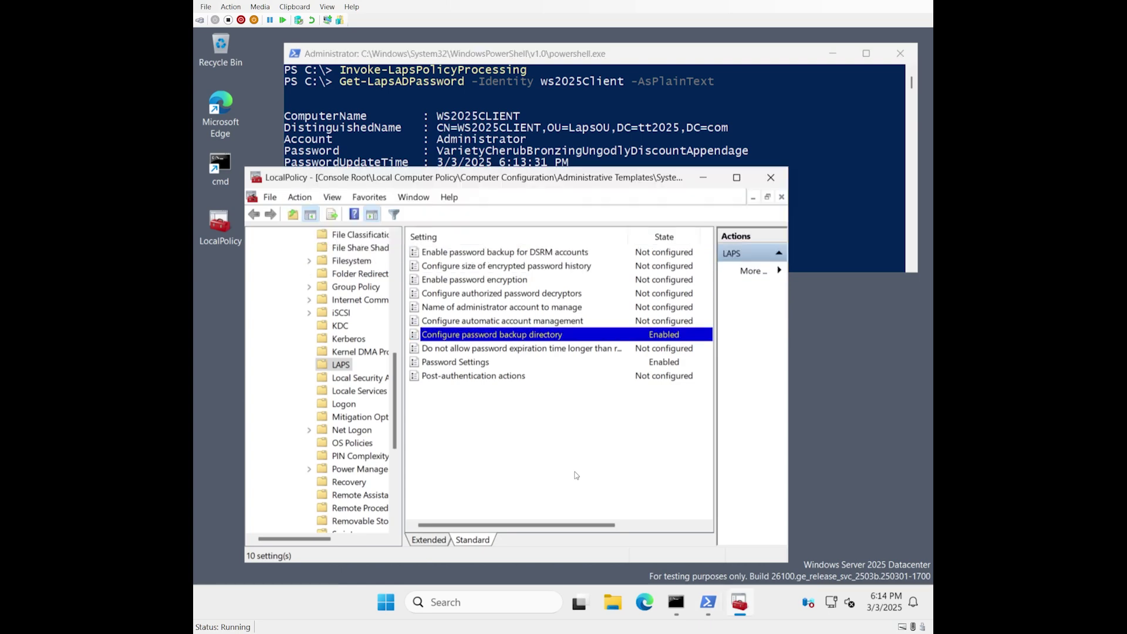
{"action": "double_click", "coordinate": [519, 340]}
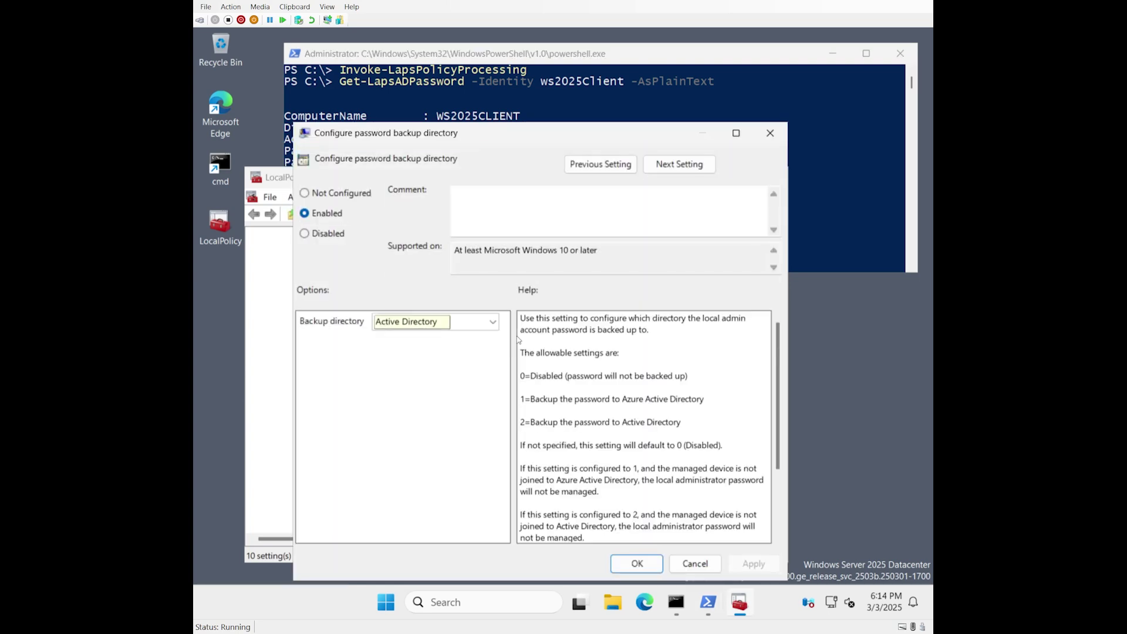
{"action": "left_click_drag", "start_coordinate": [531, 137], "coordinate": [518, 104]}
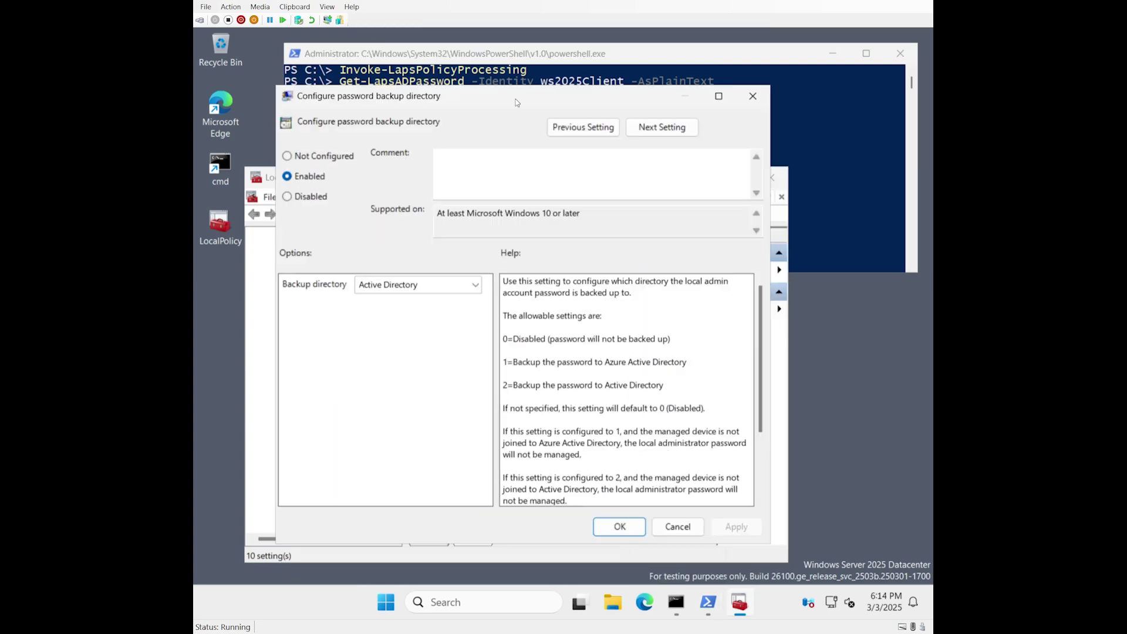
{"action": "key", "text": "Escape"}
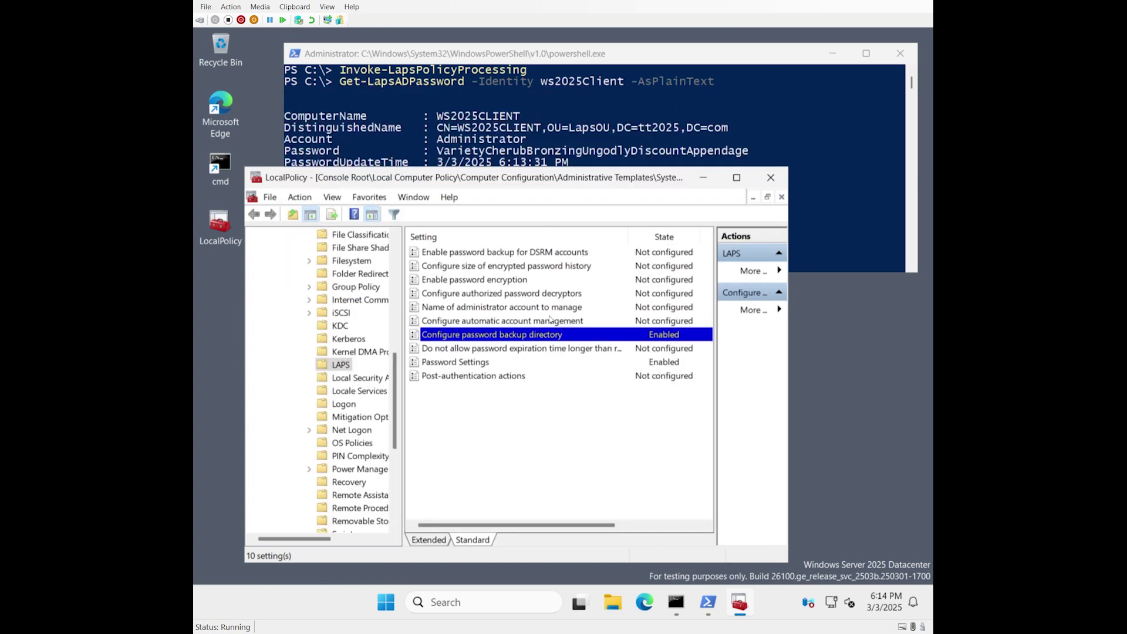
Set Password Settings complexity to Passphrase (short words) and review the other passphrase options.
{"action": "double_click", "coordinate": [472, 362]}
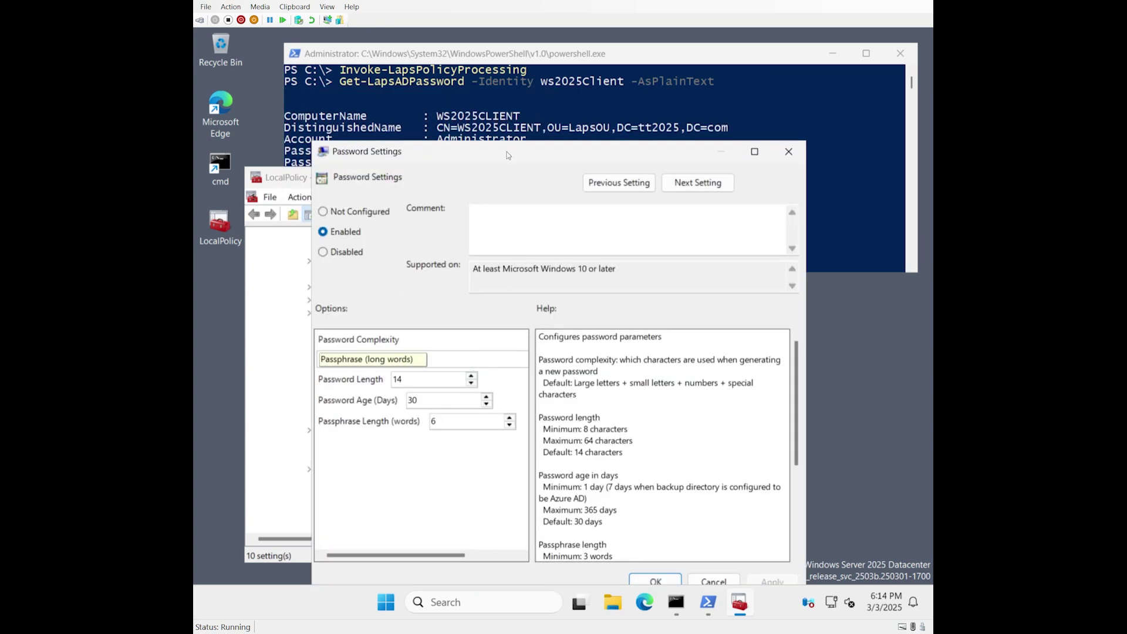
{"action": "left_click_drag", "start_coordinate": [507, 150], "coordinate": [474, 84]}
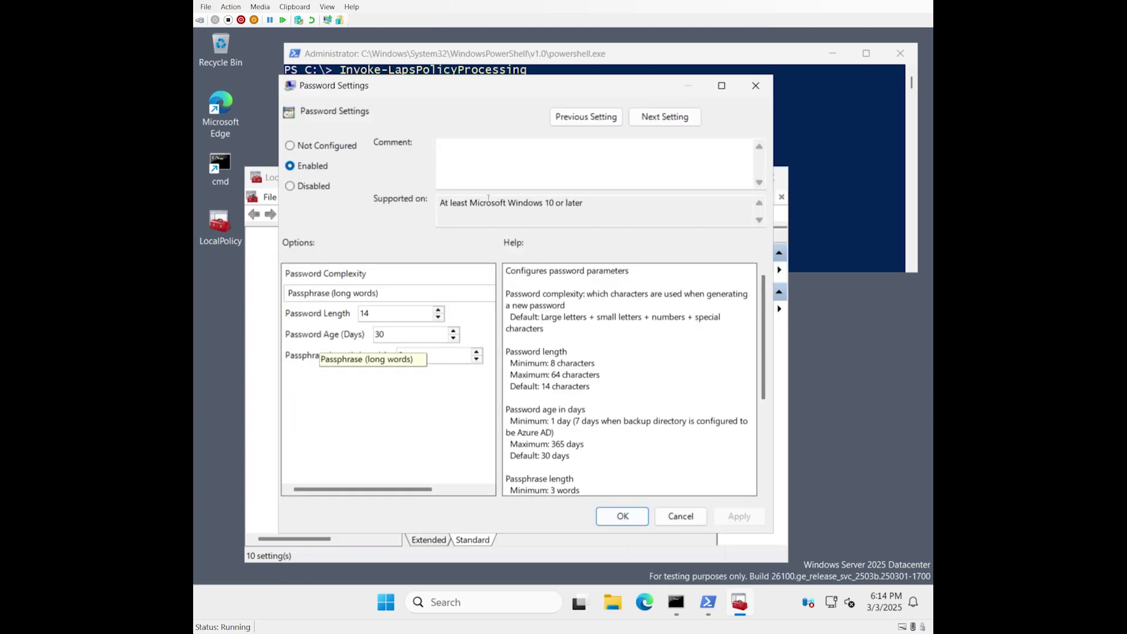
{"action": "left_click", "coordinate": [420, 293]}
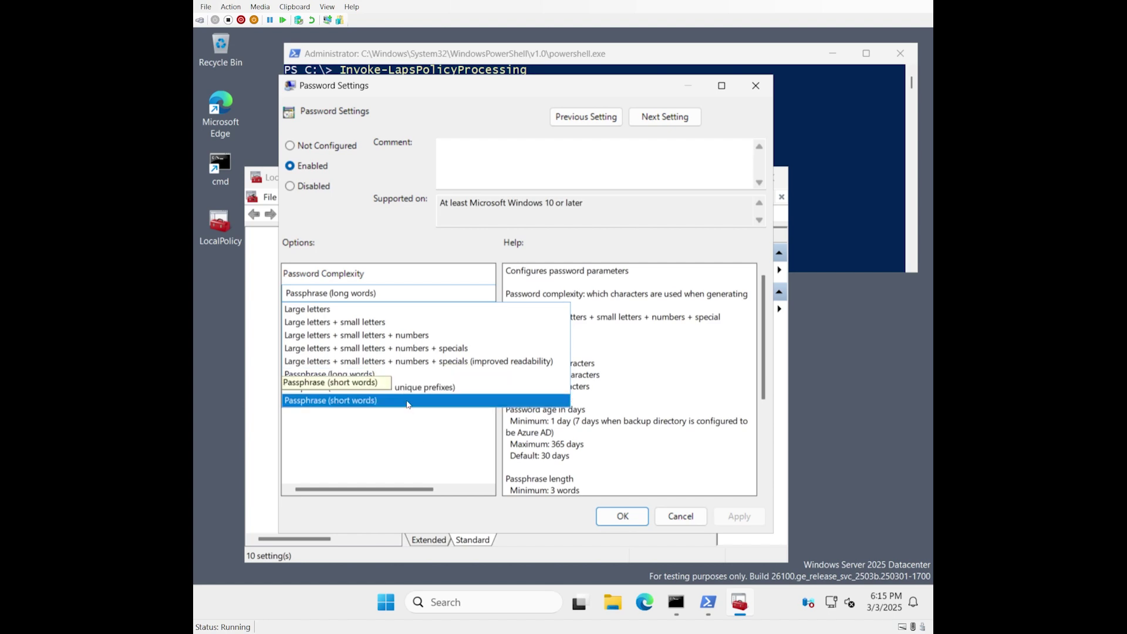
{"action": "left_click", "coordinate": [408, 401]}
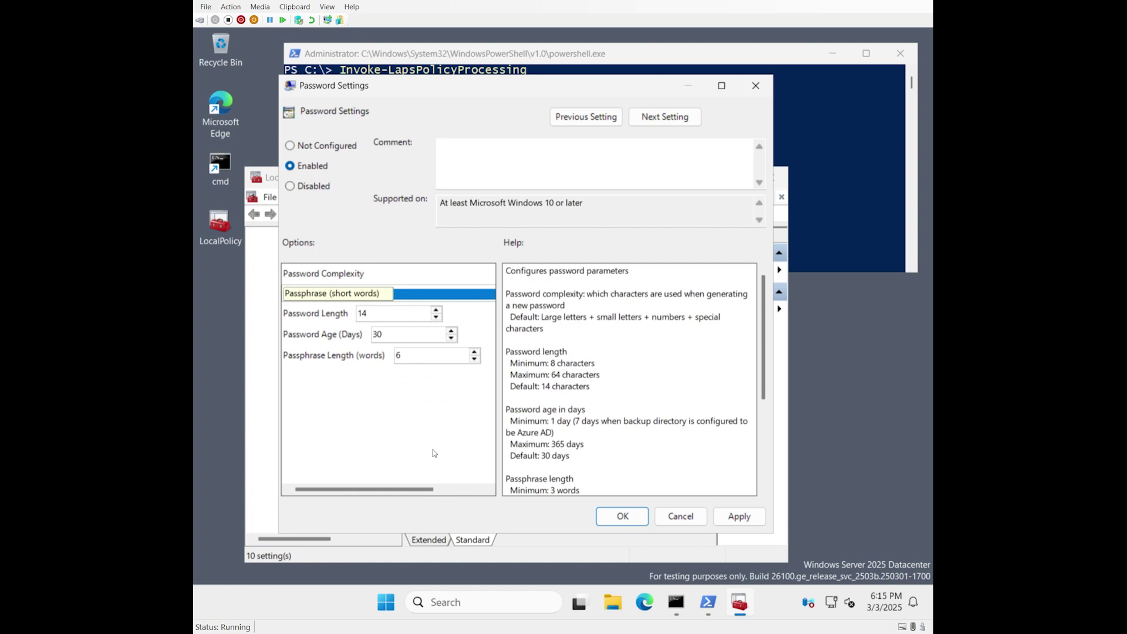
{"action": "left_click", "coordinate": [447, 298]}
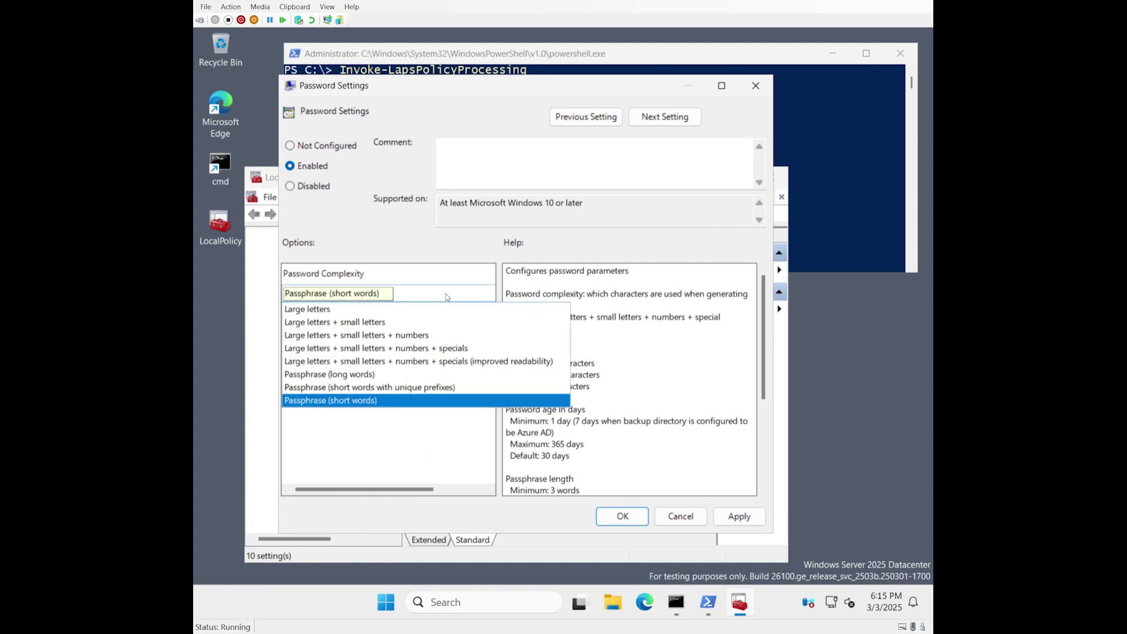
Save complexity as Passphrase (short words, unique prefixes) and rerun the PowerShell password lookup.
{"action": "left_click", "coordinate": [397, 388]}
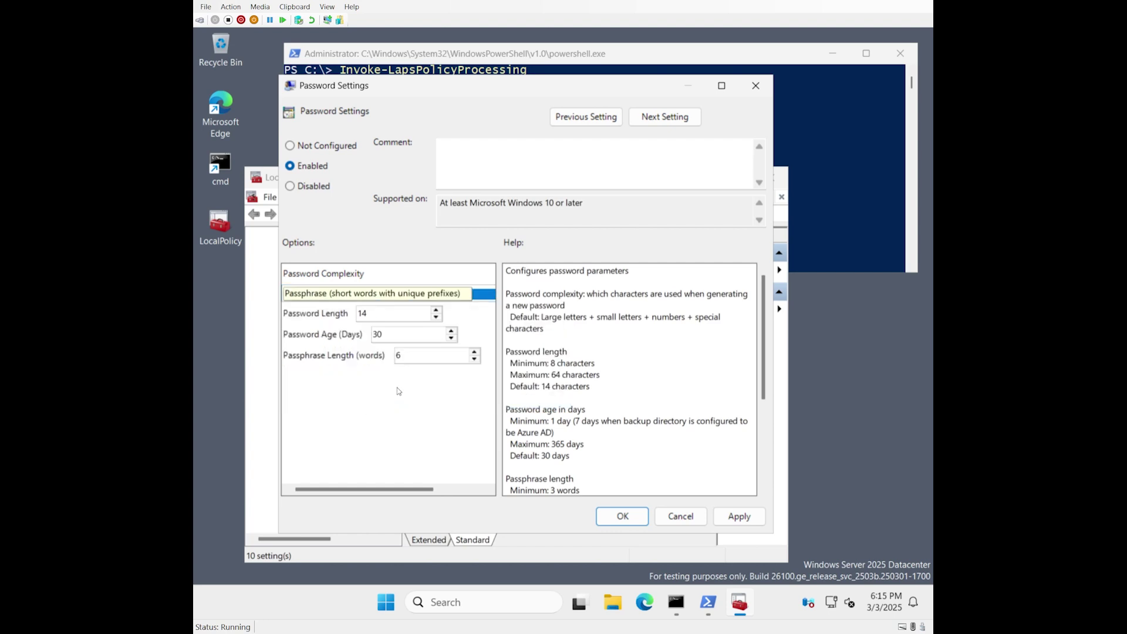
{"action": "left_click", "coordinate": [622, 516]}
{"action": "left_click", "coordinate": [639, 128]}
{"action": "key", "text": "Up"}
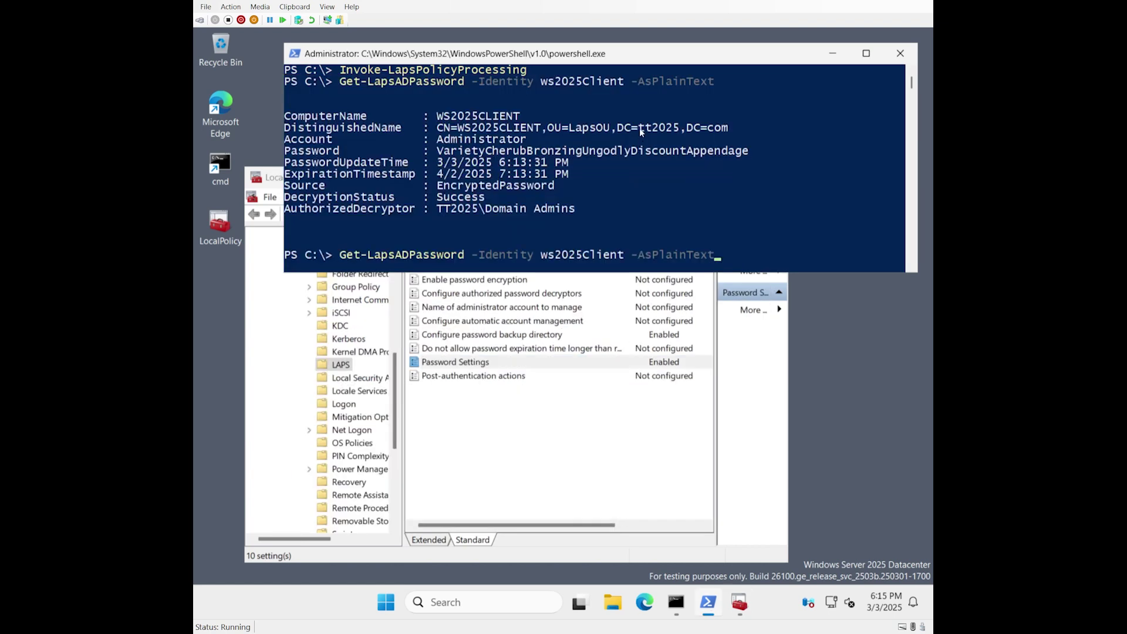
{"action": "key", "text": "Return"}
Run Invoke-LapsPolicyProcessing, then look up the ws2025Client password again.
{"action": "type", "text": "Invoke-LapsPolicyProcessing"}
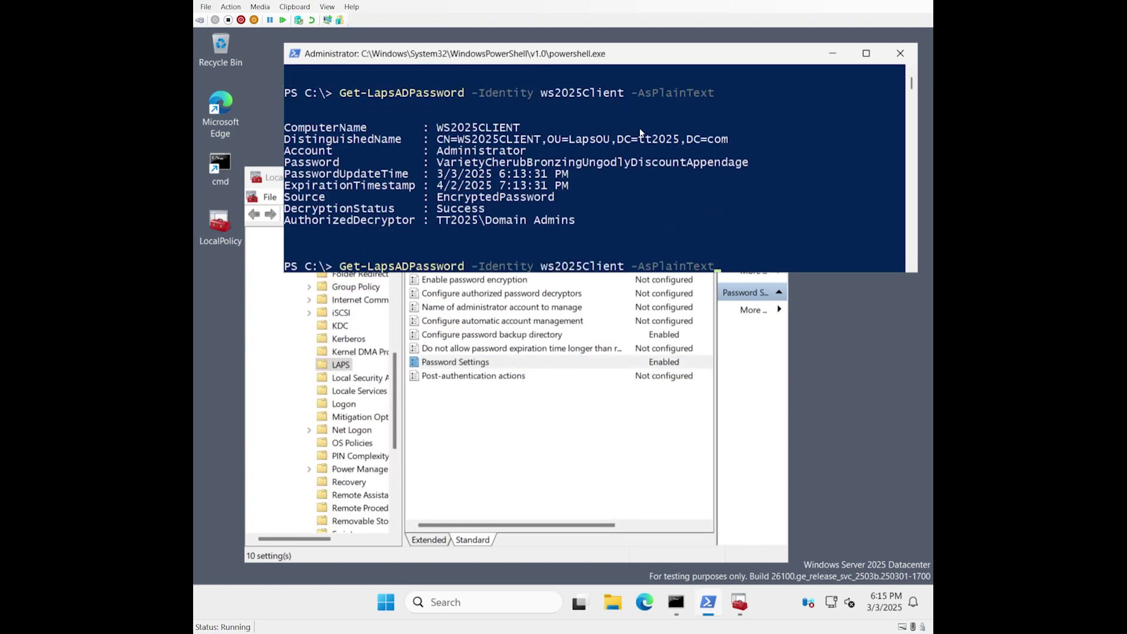
{"action": "key", "text": "Return"}
{"action": "key", "text": "Up"}
{"action": "key", "text": "Up"}
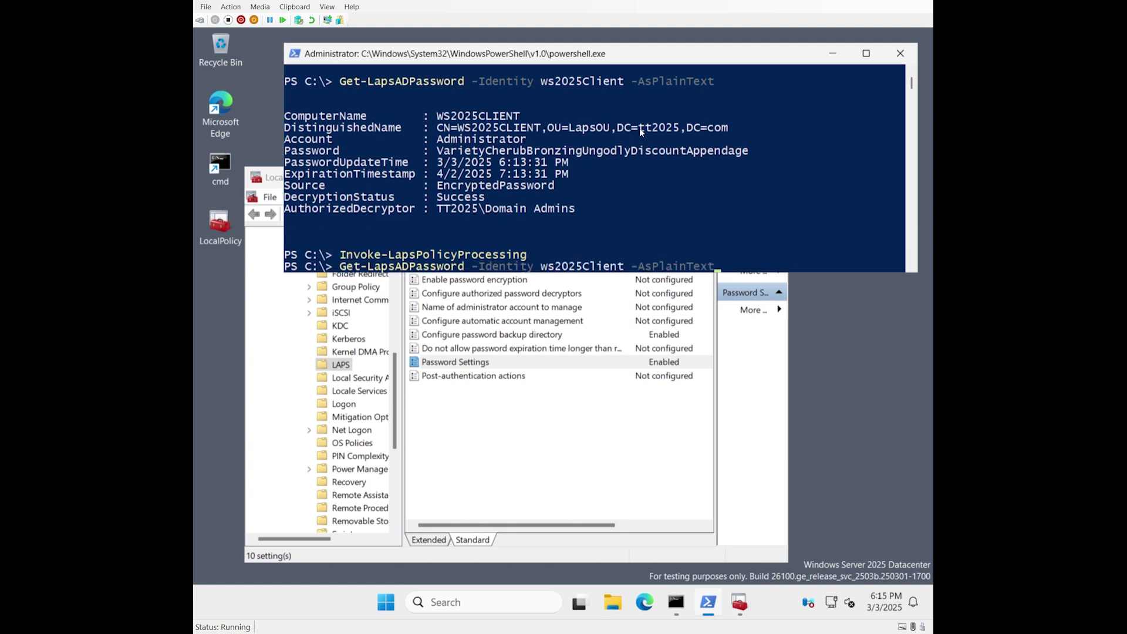
{"action": "key", "text": "Return"}
Run Reset-LapsPassword and display the new short-word passphrase, selecting its start.
{"action": "type", "text": "re"}
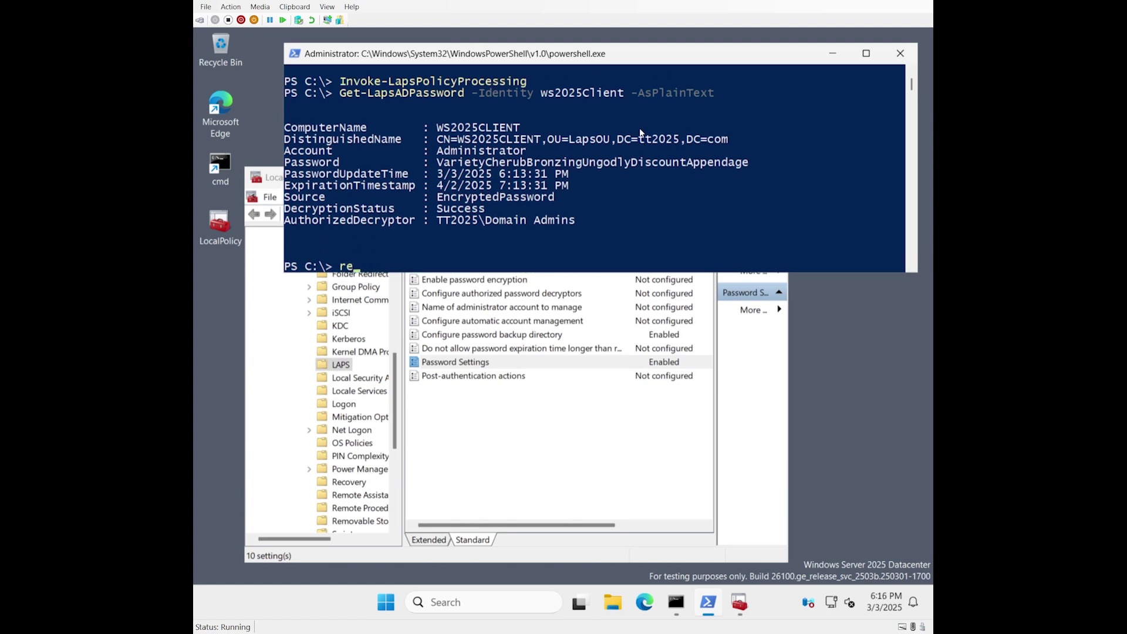
{"action": "type", "text": "set-laps"}
{"action": "key", "text": "Tab"}
{"action": "key", "text": "Return"}
{"action": "key", "text": "Up"}
{"action": "key", "text": "Up"}
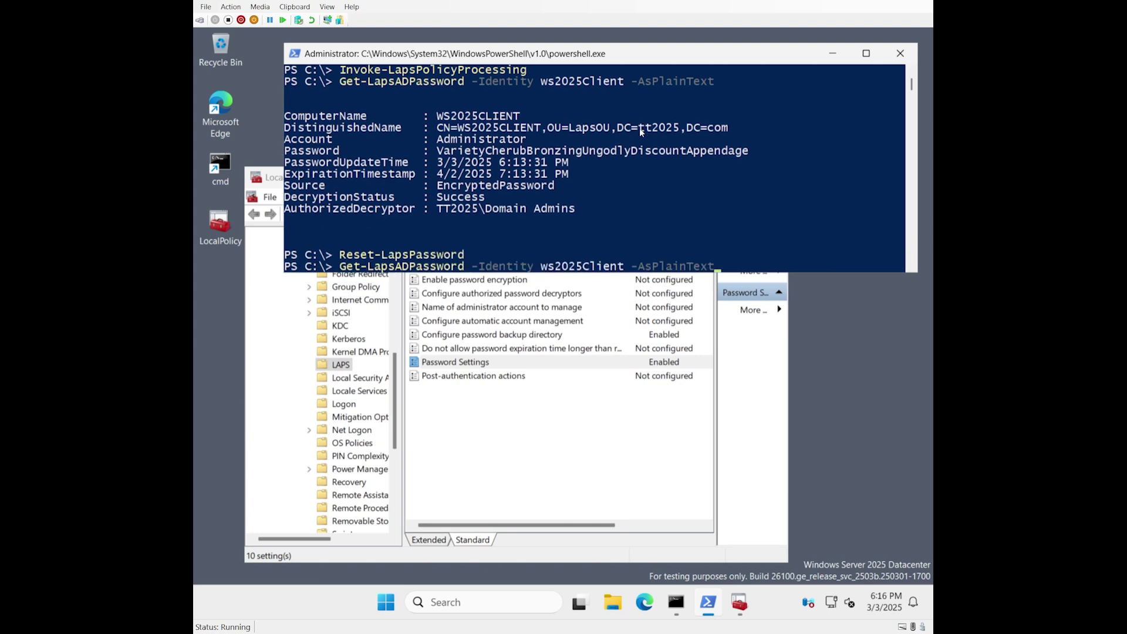
{"action": "key", "text": "Return"}
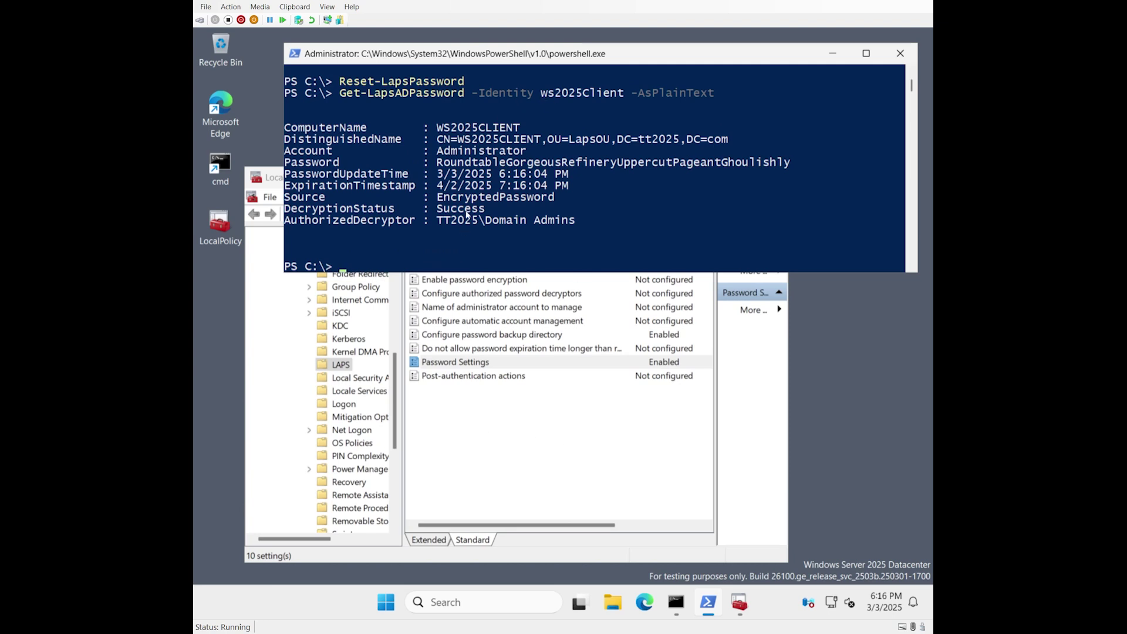
{"action": "left_click_drag", "start_coordinate": [440, 165], "coordinate": [520, 171]}
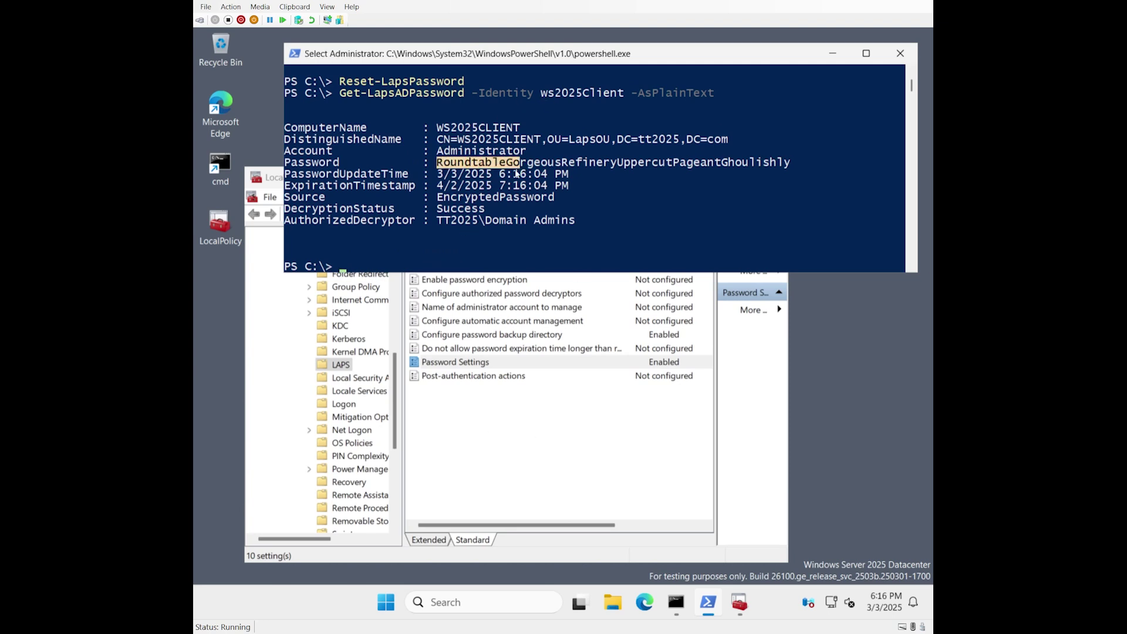
Close Password Settings unchanged and copy the selected passphrase text in PowerShell.
{"action": "left_click", "coordinate": [463, 368]}
{"action": "double_click", "coordinate": [463, 368]}
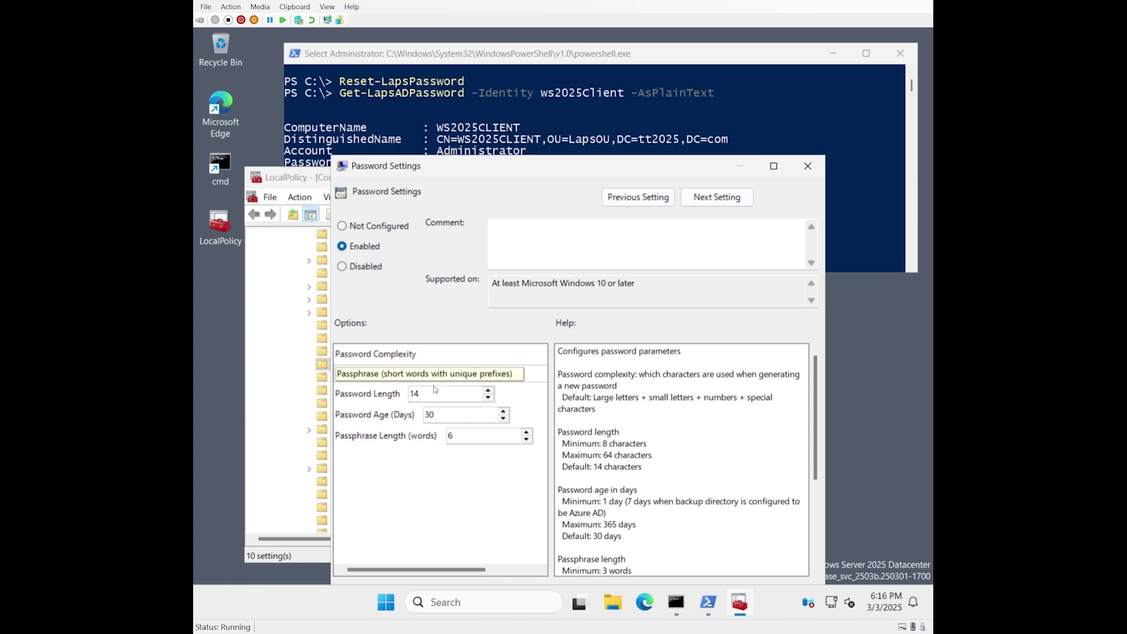
{"action": "left_click", "coordinate": [808, 165]}
{"action": "left_click", "coordinate": [639, 230]}
{"action": "right_click", "coordinate": [635, 234]}
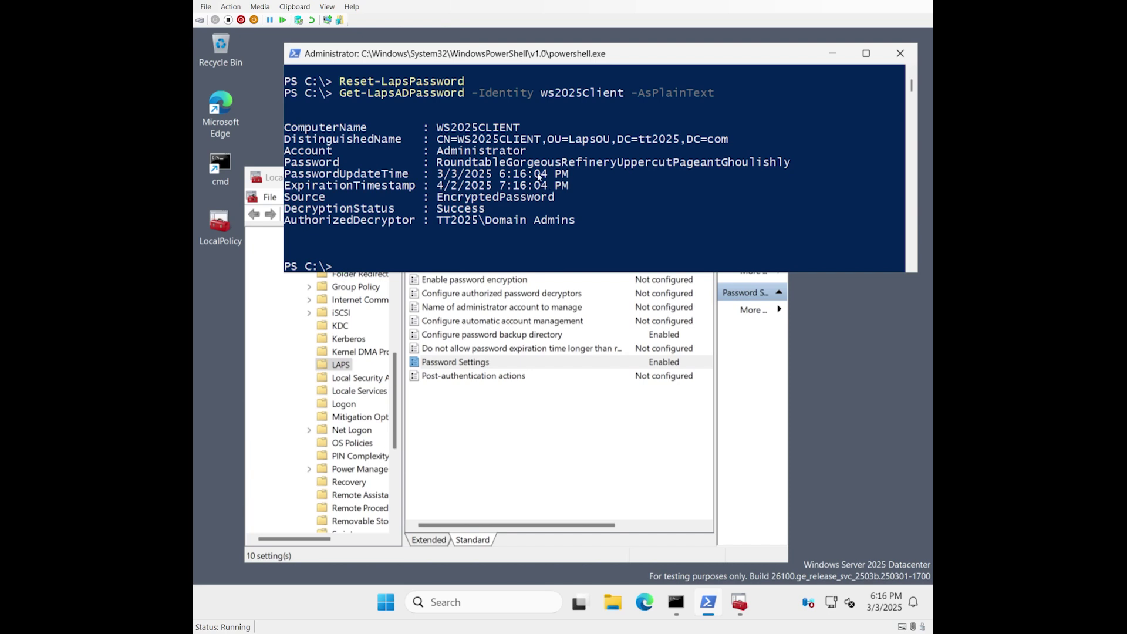
Change Password Settings complexity to plain Passphrase (short words) and save it.
{"action": "left_click", "coordinate": [503, 418]}
{"action": "double_click", "coordinate": [477, 364]}
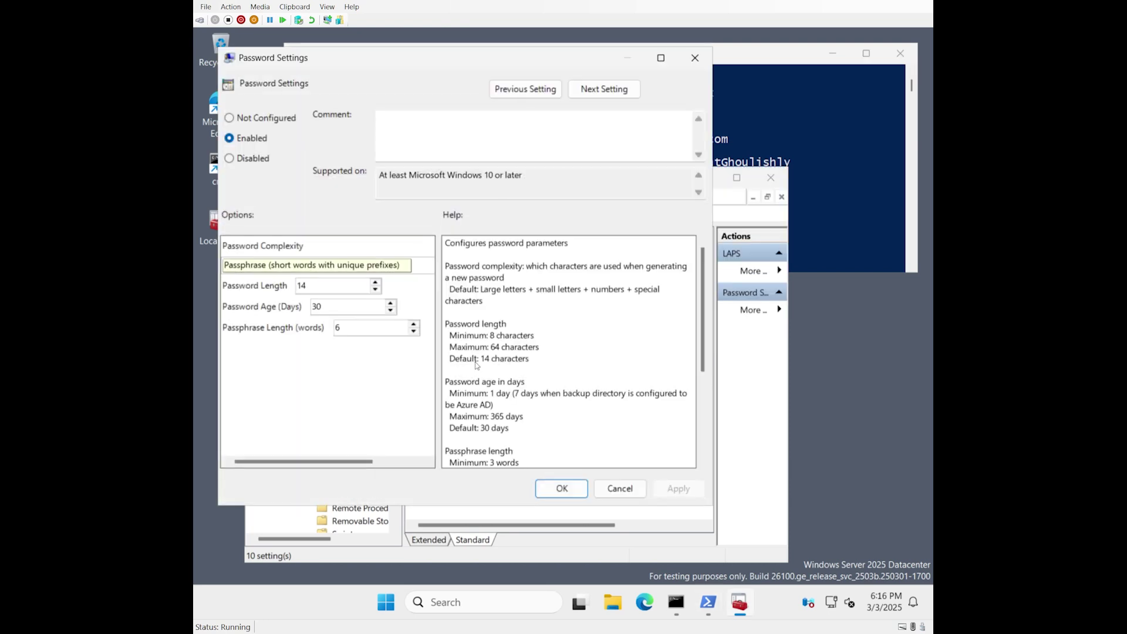
{"action": "left_click", "coordinate": [321, 277]}
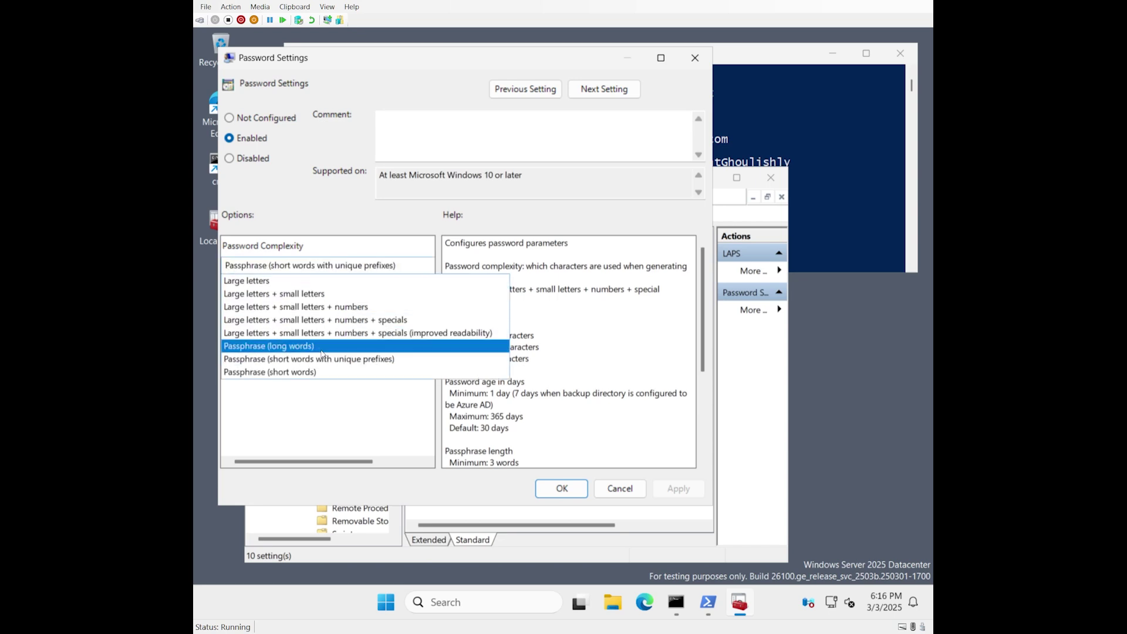
{"action": "left_click", "coordinate": [313, 375]}
{"action": "left_click", "coordinate": [562, 489]}
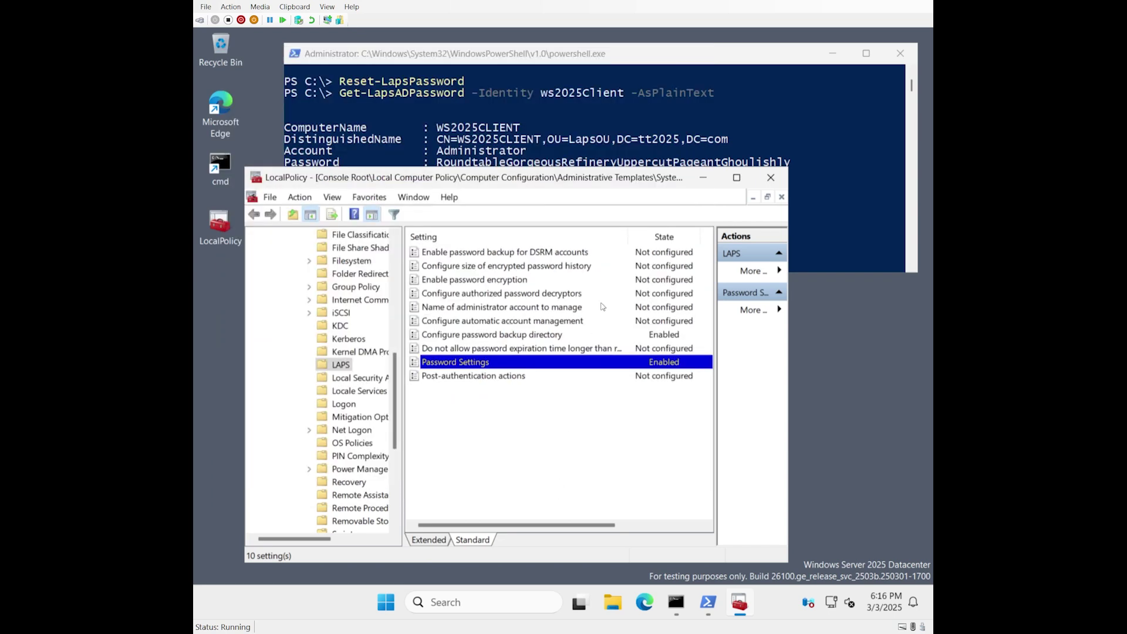
Rerun Reset-LapsPassword and Get-LapsADPassword to show another new passphrase for ws2025Client.
{"action": "left_click", "coordinate": [699, 147]}
{"action": "key", "text": "Up"}
{"action": "key", "text": "Up"}
{"action": "key", "text": "Return"}
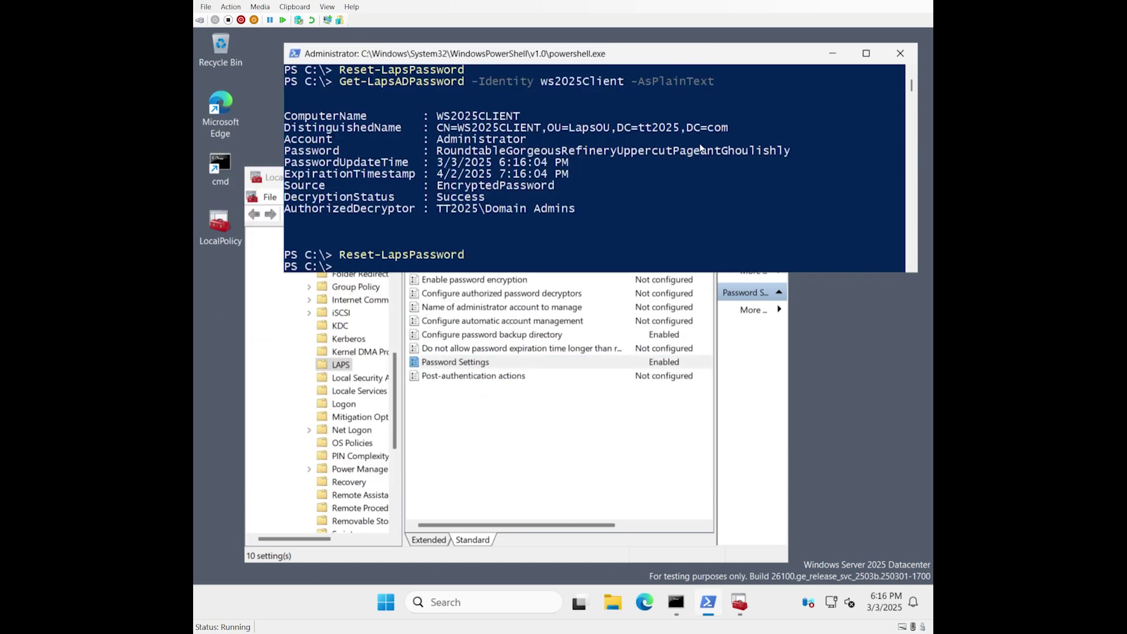
{"action": "key", "text": "Up"}
{"action": "key", "text": "Up"}
{"action": "key", "text": "Return"}
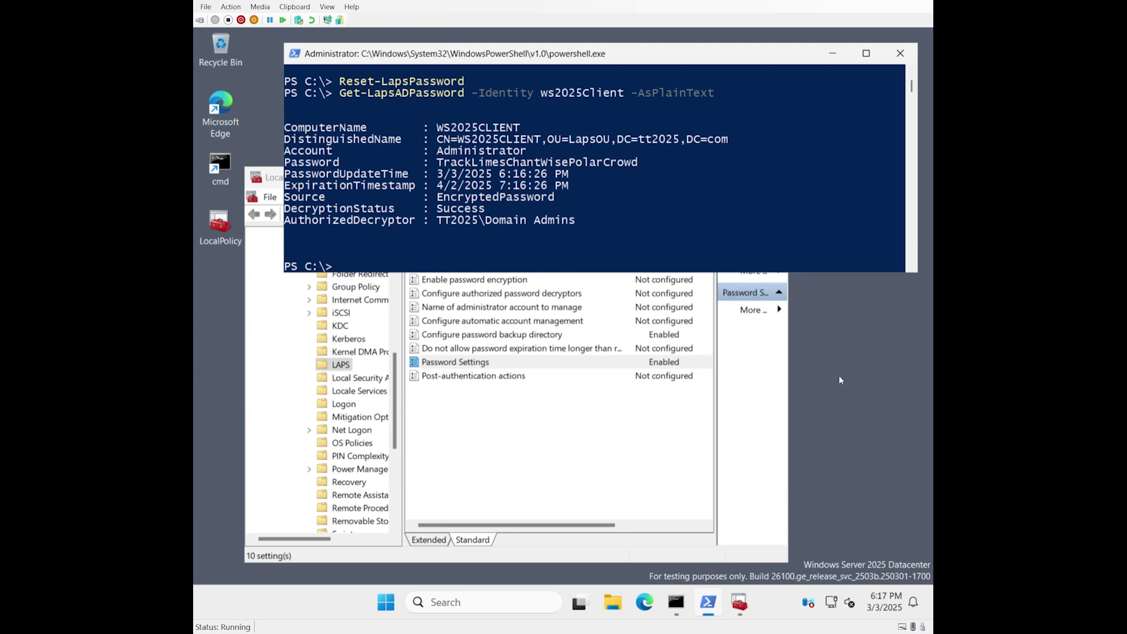
Change Passphrase Length (words) from 6 to 10 in Password Settings and save.
{"action": "double_click", "coordinate": [554, 360]}
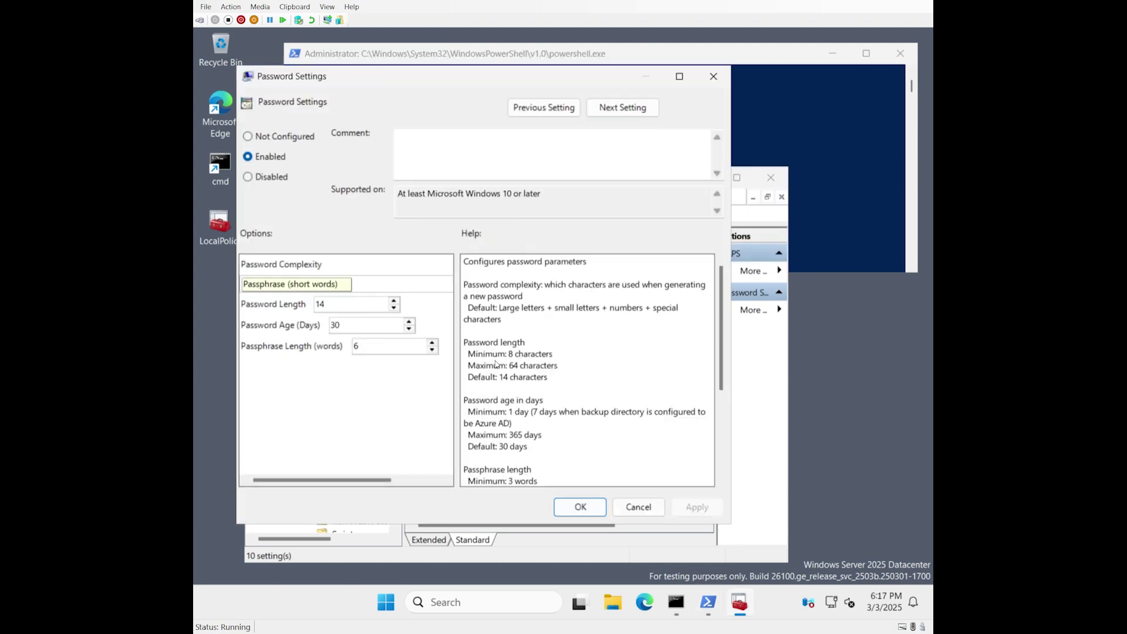
{"action": "double_click", "coordinate": [374, 347]}
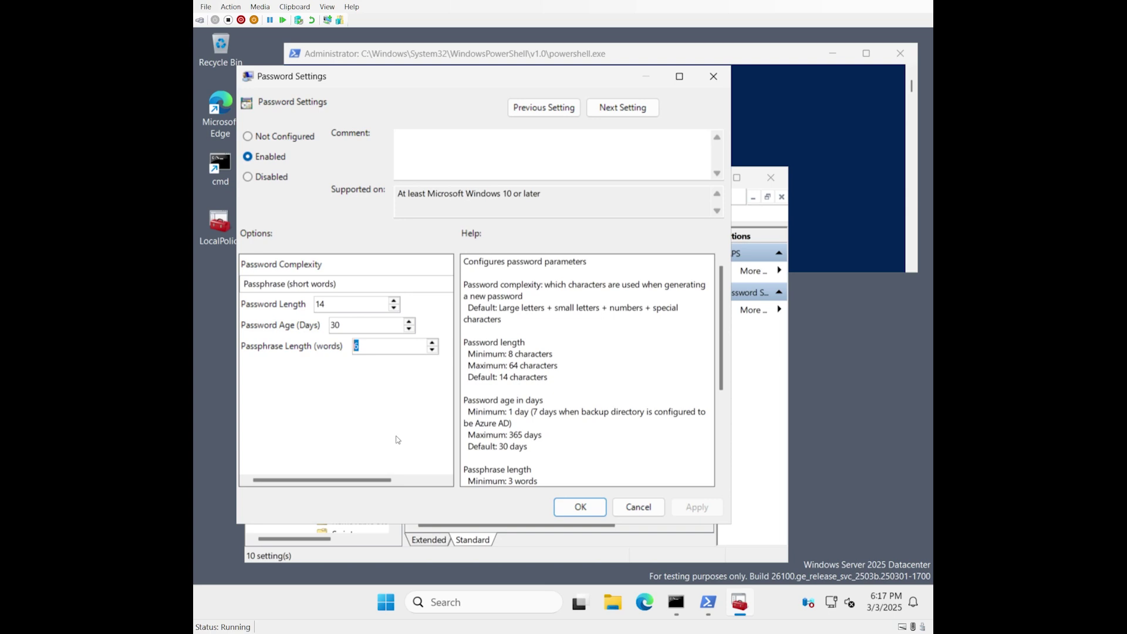
{"action": "type", "text": "10"}
{"action": "double_click", "coordinate": [391, 350]}
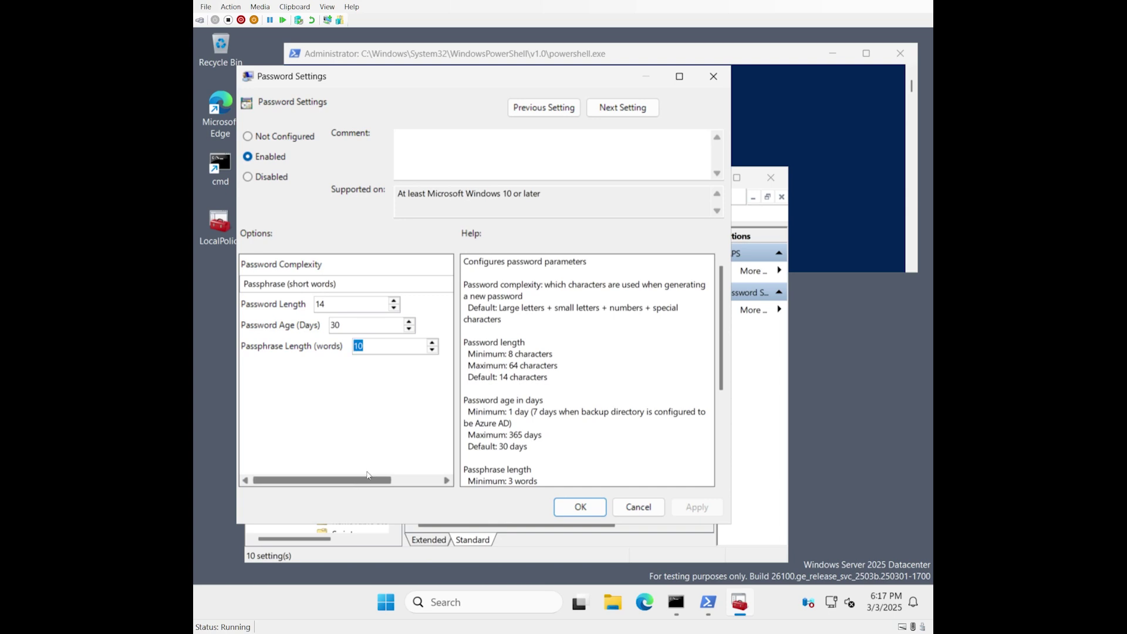
{"action": "left_click", "coordinate": [582, 508]}
Reset the LAPS password and display the new 10-word passphrase in PowerShell.
{"action": "left_click", "coordinate": [564, 108]}
{"action": "key", "text": "Up"}
{"action": "key", "text": "Up"}
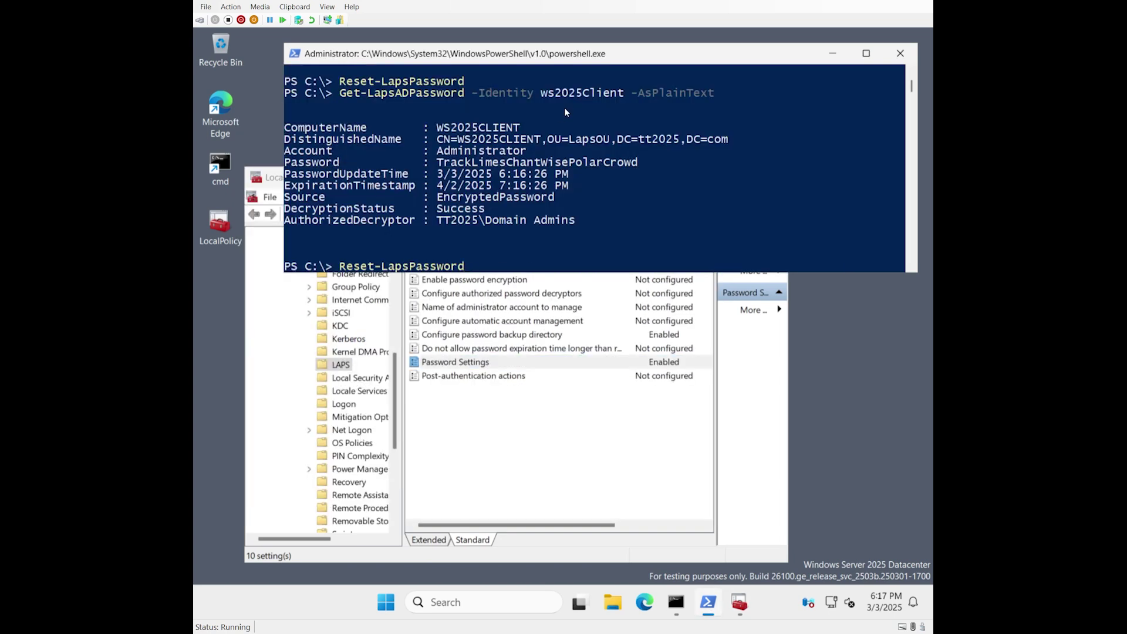
{"action": "key", "text": "Return"}
{"action": "key", "text": "Up"}
{"action": "key", "text": "Up"}
{"action": "key", "text": "Return"}
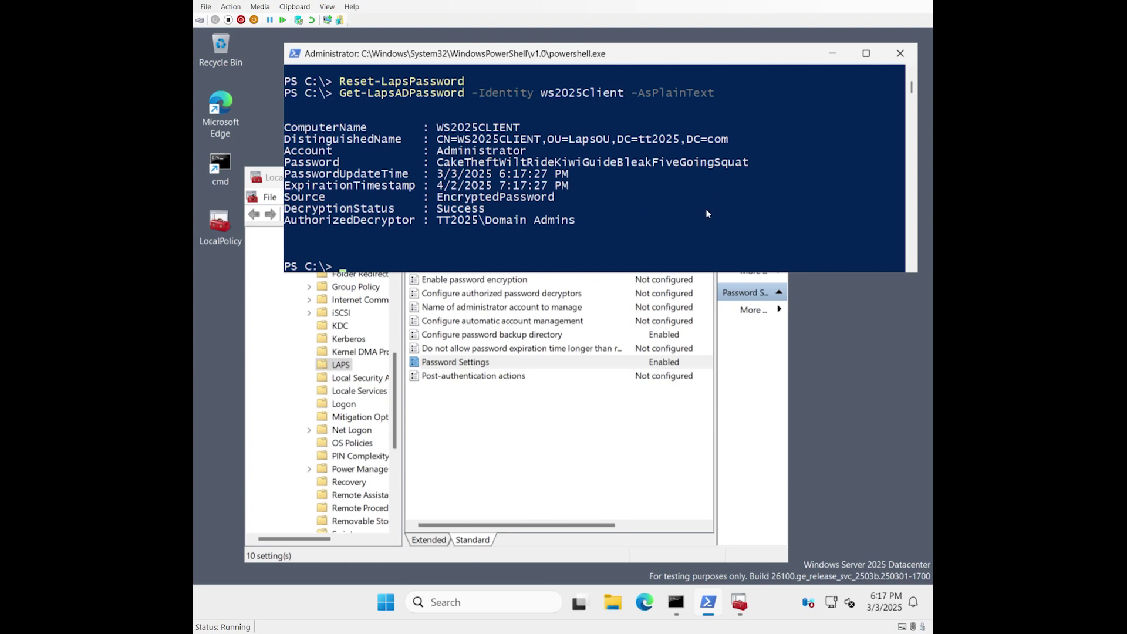
{"action": "double_click", "coordinate": [490, 362]}
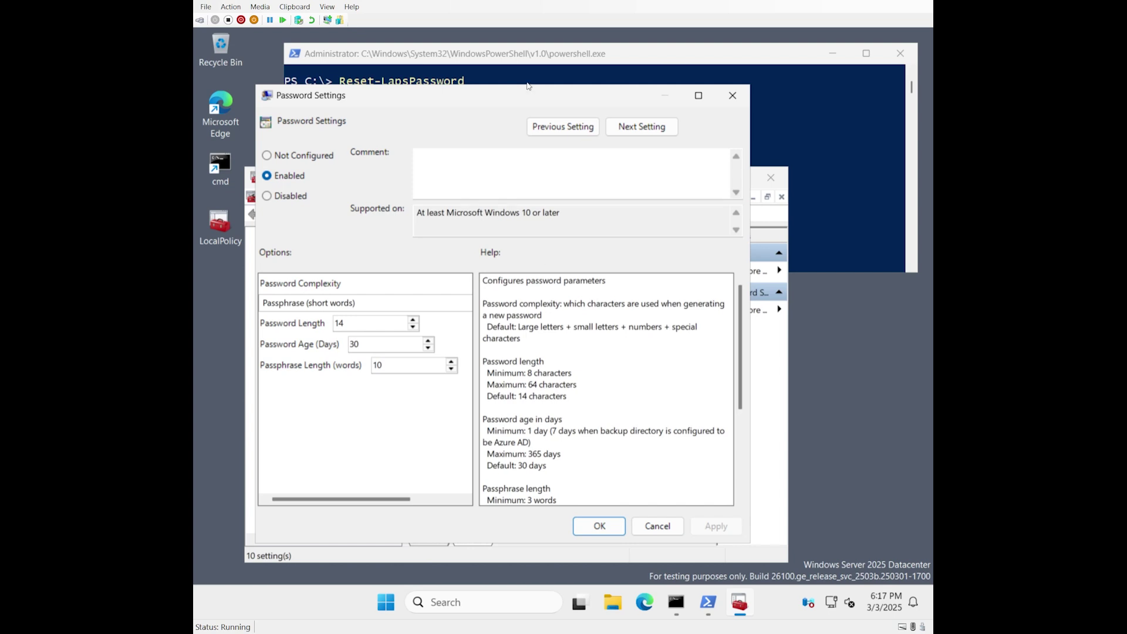
Move the Password Settings dialog right to review the 10-word short-word configuration beside the console.
{"action": "left_click_drag", "start_coordinate": [528, 97], "coordinate": [667, 93]}
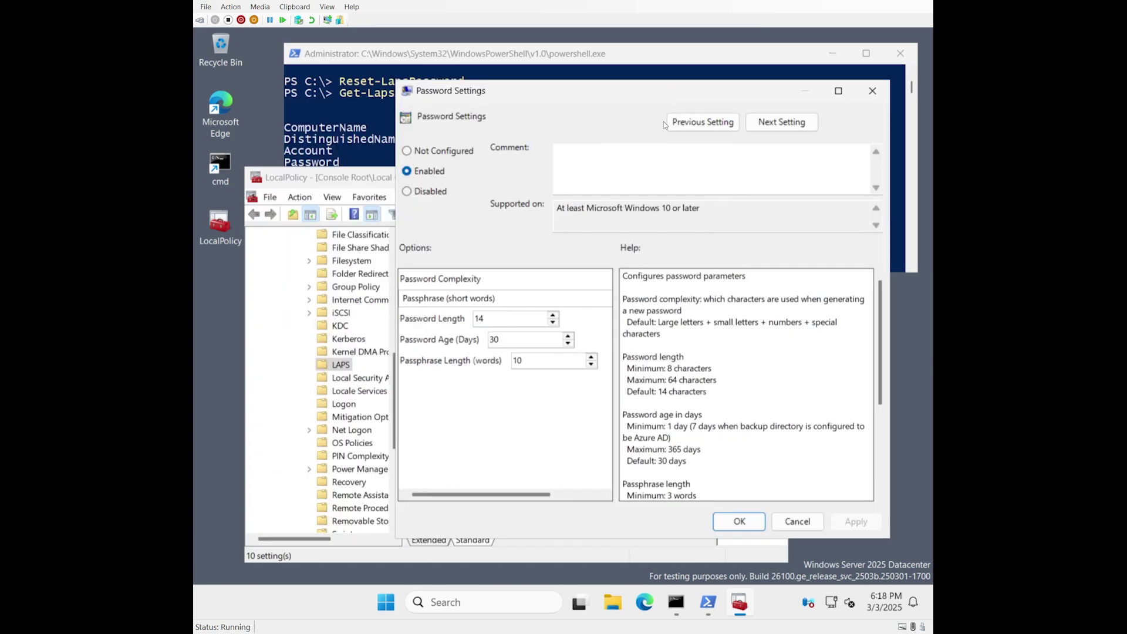